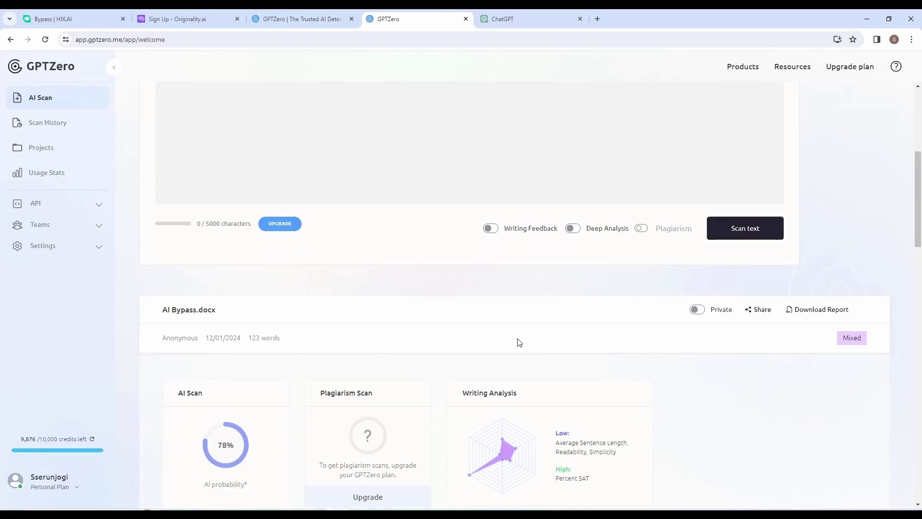
{"action": "scroll", "coordinate": [518, 342], "scroll_direction": "down", "scroll_amount": 5}
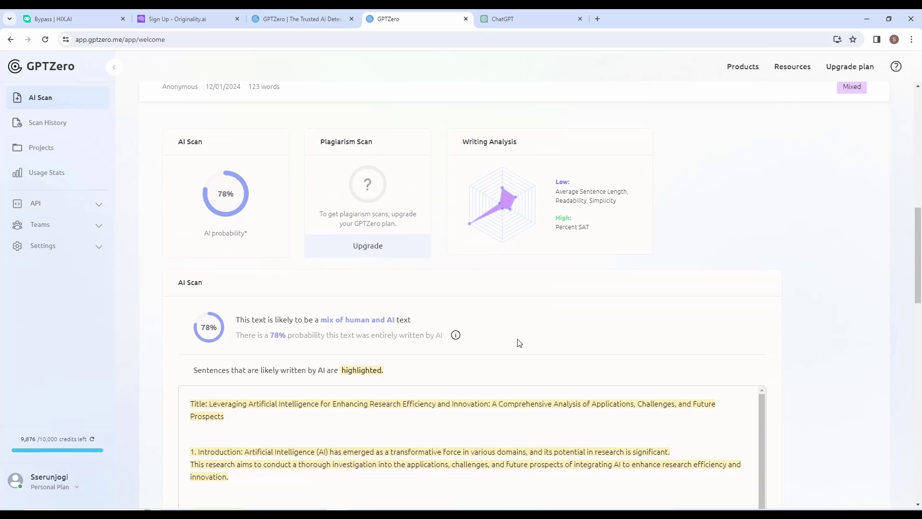
Scroll the AI Bypass.docx results and highlight the '9/9 sentences flagged as AI' line.
{"action": "scroll", "coordinate": [519, 342], "scroll_direction": "up", "scroll_amount": 1}
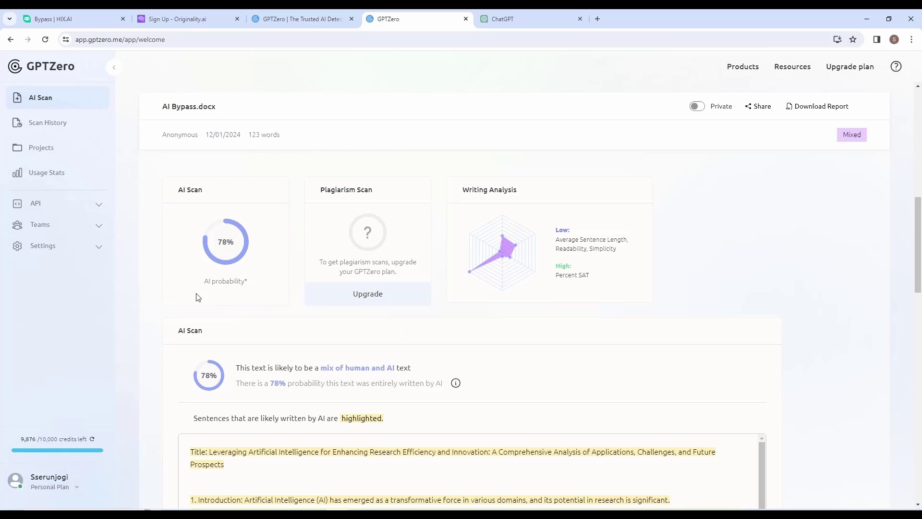
{"action": "scroll", "coordinate": [275, 358], "scroll_direction": "down", "scroll_amount": 4}
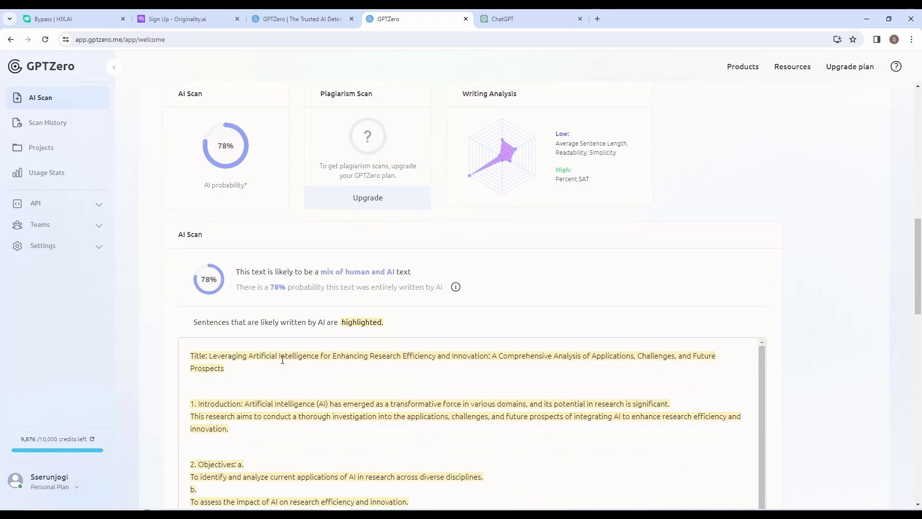
{"action": "scroll", "coordinate": [420, 436], "scroll_direction": "down", "scroll_amount": 2}
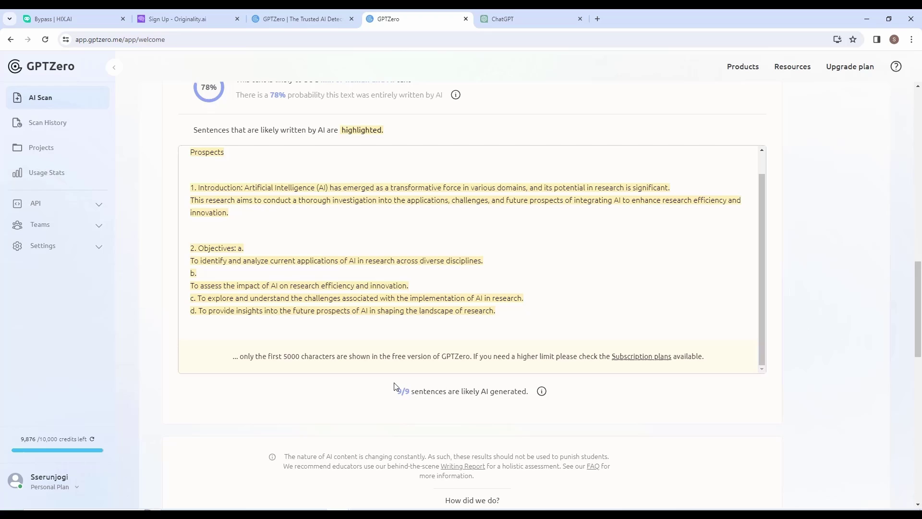
{"action": "left_click_drag", "start_coordinate": [396, 394], "coordinate": [525, 395]}
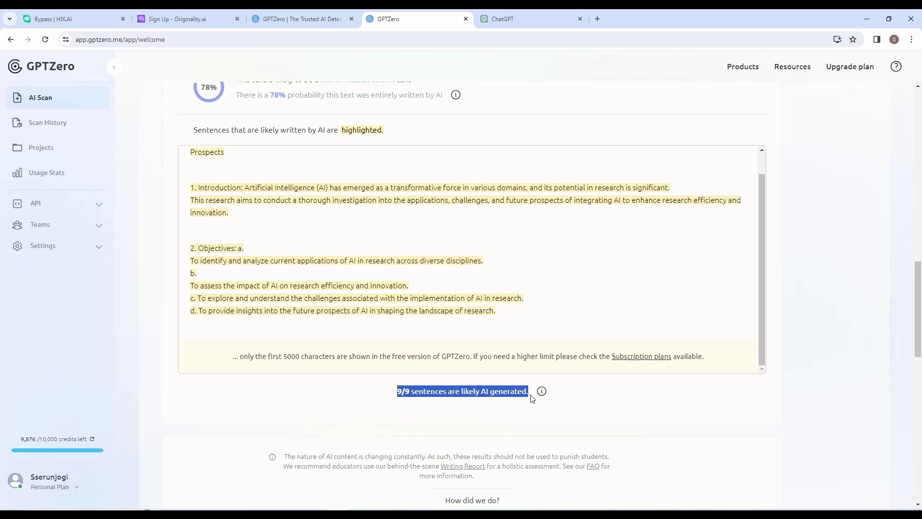
{"action": "left_click", "coordinate": [586, 421]}
Zoom in on the 78% AI score cards, then restore the normal page size.
{"action": "scroll", "coordinate": [340, 427], "scroll_direction": "up", "scroll_amount": 3}
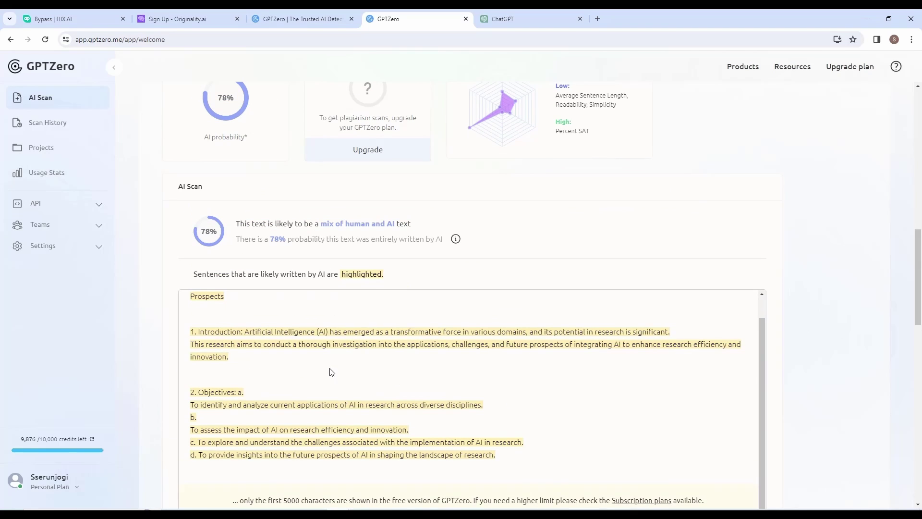
{"action": "scroll", "coordinate": [335, 354], "scroll_direction": "up", "scroll_amount": 1}
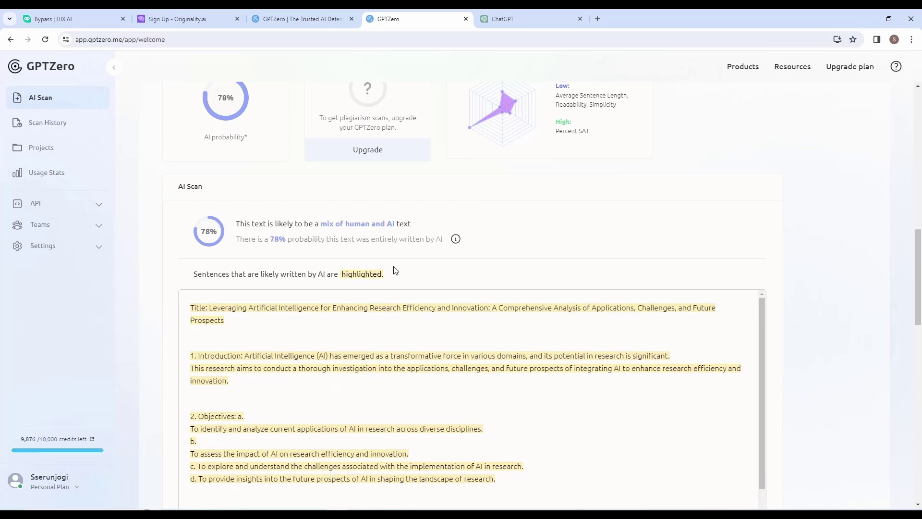
{"action": "scroll", "coordinate": [792, 273], "scroll_direction": "down", "scroll_amount": 3}
{"action": "key", "text": "ctrl+plus"}
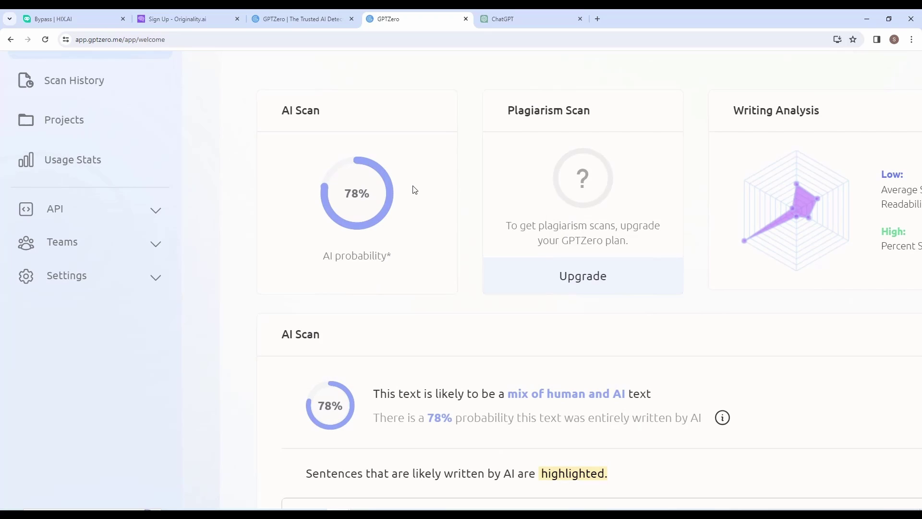
{"action": "key", "text": "ctrl+0"}
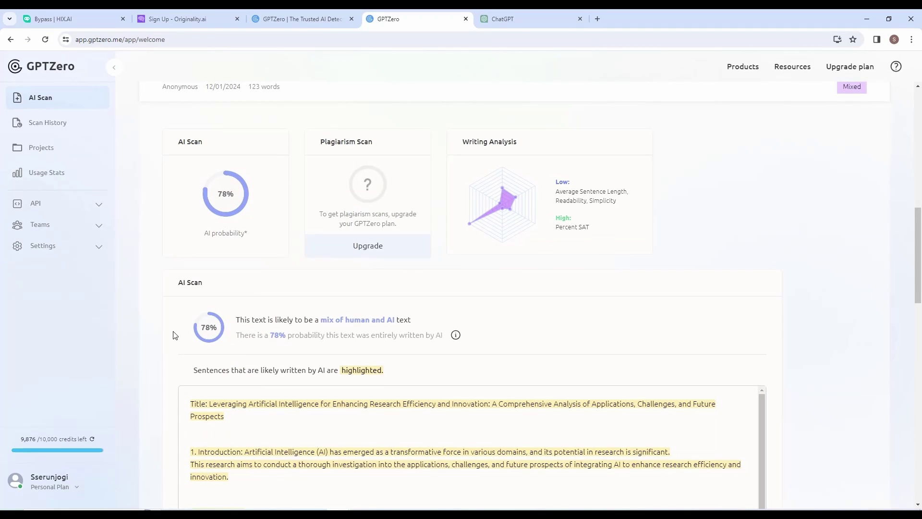
{"action": "key", "text": "ctrl+plus"}
{"action": "key", "text": "ctrl+plus"}
{"action": "key", "text": "ctrl+plus"}
{"action": "key", "text": "ctrl+plus"}
{"action": "key", "text": "ctrl+plus"}
{"action": "key", "text": "ctrl+plus"}
{"action": "key", "text": "ctrl+plus"}
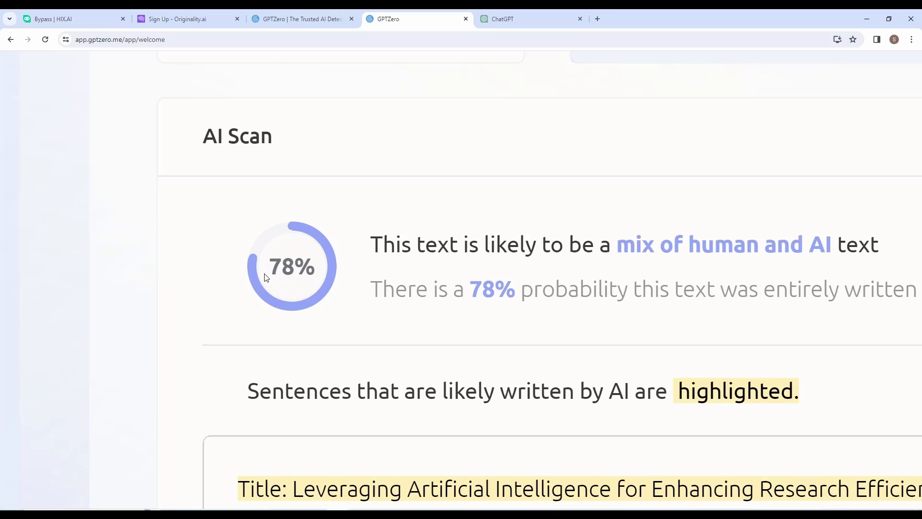
{"action": "key", "text": "ctrl+0"}
Zoom in on the 9/9 sentence count, highlight it, then shrink back to normal size.
{"action": "scroll", "coordinate": [457, 306], "scroll_direction": "down", "scroll_amount": 3}
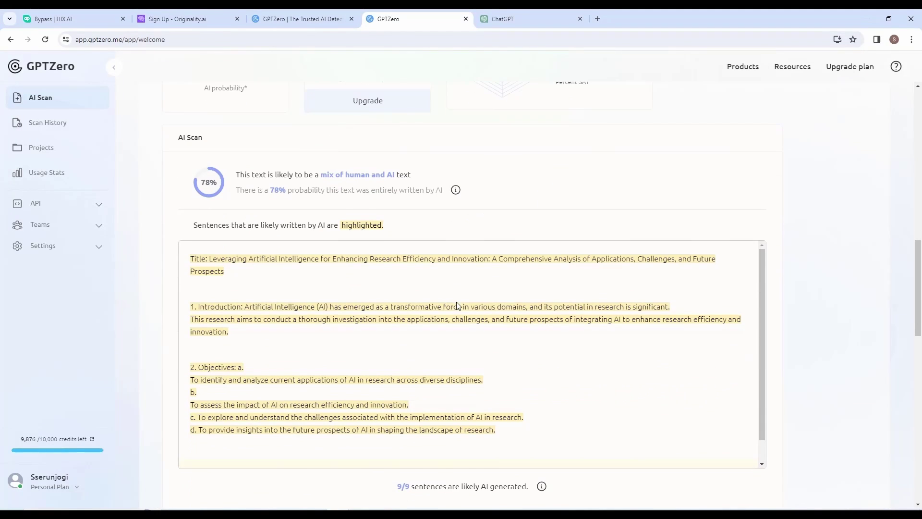
{"action": "scroll", "coordinate": [458, 306], "scroll_direction": "down", "scroll_amount": 2}
{"action": "scroll", "coordinate": [583, 325], "scroll_direction": "down", "scroll_amount": 4}
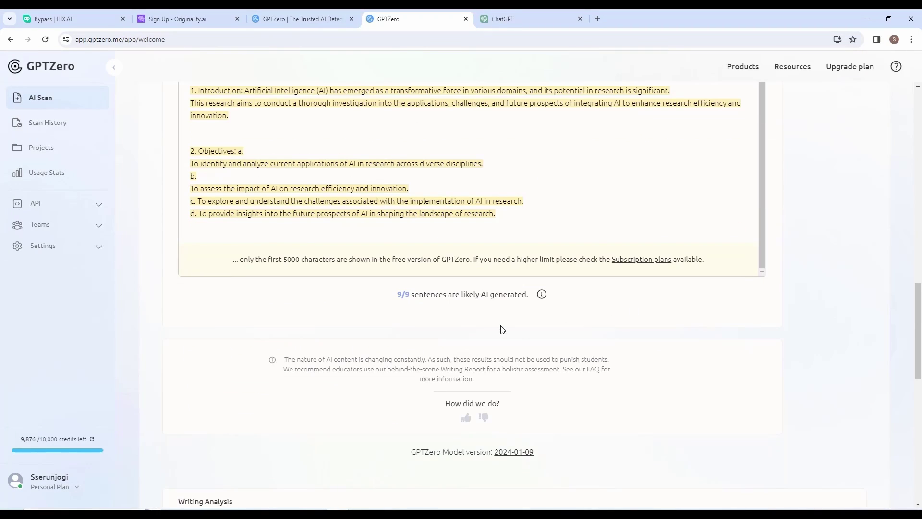
{"action": "key", "text": "ctrl+plus"}
{"action": "key", "text": "ctrl+plus"}
{"action": "key", "text": "ctrl+plus"}
{"action": "key", "text": "ctrl+plus"}
{"action": "key", "text": "ctrl+plus"}
{"action": "key", "text": "ctrl+plus"}
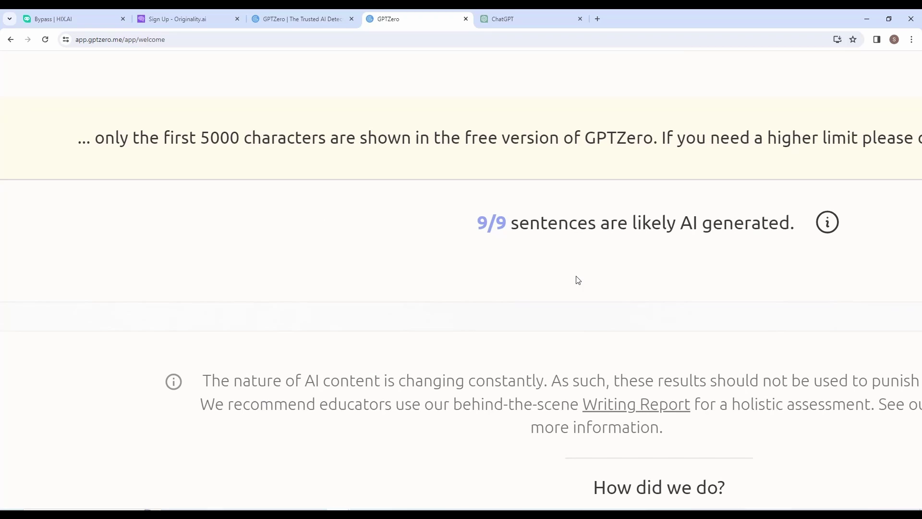
{"action": "left_click_drag", "start_coordinate": [464, 221], "coordinate": [505, 229]}
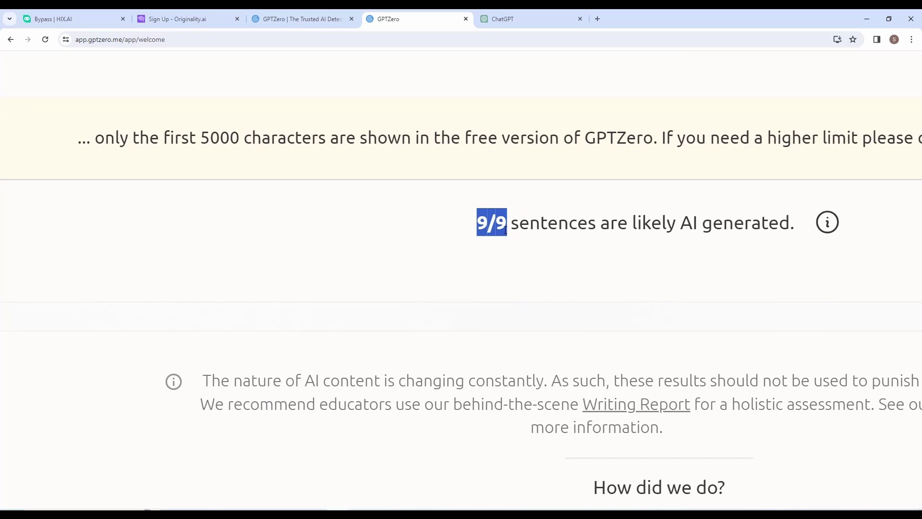
{"action": "left_click", "coordinate": [508, 278]}
{"action": "key", "text": "ctrl+minus"}
{"action": "key", "text": "ctrl+minus"}
{"action": "key", "text": "ctrl+minus"}
{"action": "key", "text": "ctrl+minus"}
{"action": "key", "text": "ctrl+minus"}
{"action": "key", "text": "ctrl+minus"}
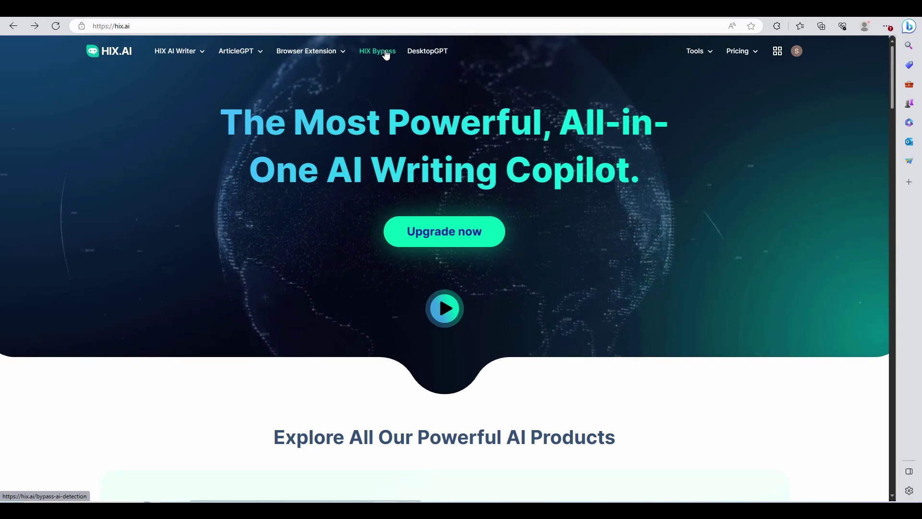
Load HIX Bypass's sample city text, humanize it, and review the detector results.
{"action": "left_click", "coordinate": [386, 52]}
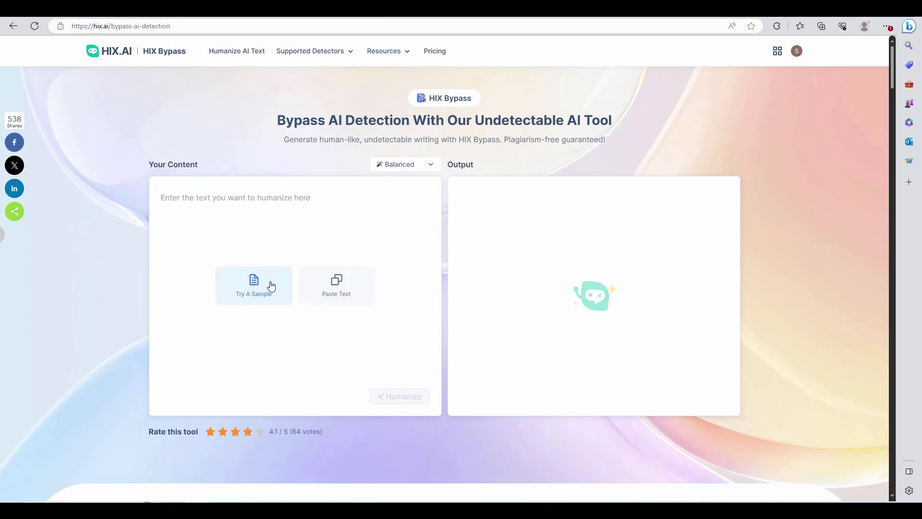
{"action": "left_click", "coordinate": [269, 285]}
{"action": "left_click", "coordinate": [405, 397]}
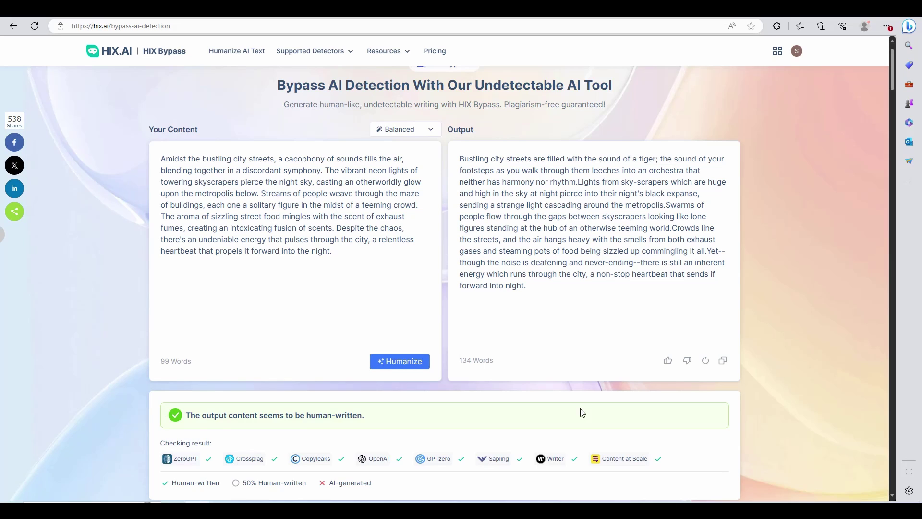
{"action": "scroll", "coordinate": [449, 421], "scroll_direction": "down", "scroll_amount": 1}
{"action": "scroll", "coordinate": [420, 360], "scroll_direction": "up", "scroll_amount": 3}
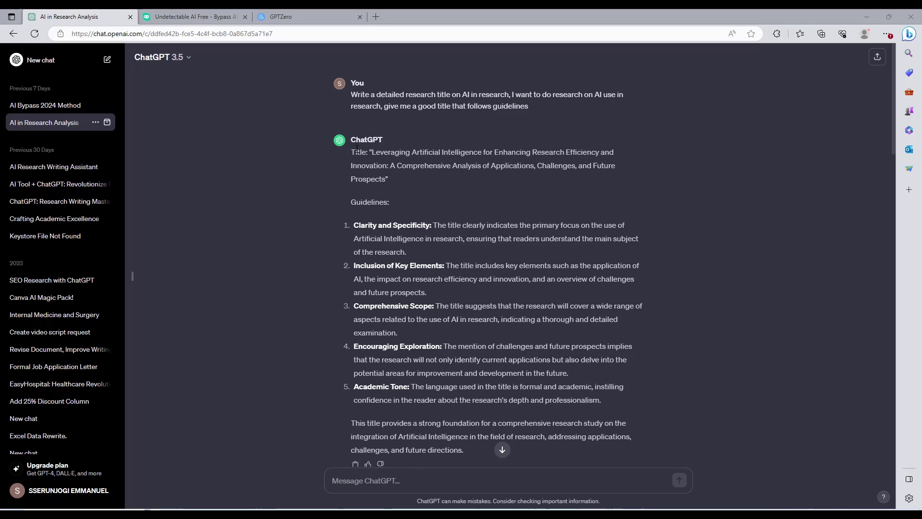
Copy the research title and guidelines from ChatGPT's reply.
{"action": "left_click_drag", "start_coordinate": [350, 151], "coordinate": [483, 333]}
{"action": "right_click", "coordinate": [372, 202]}
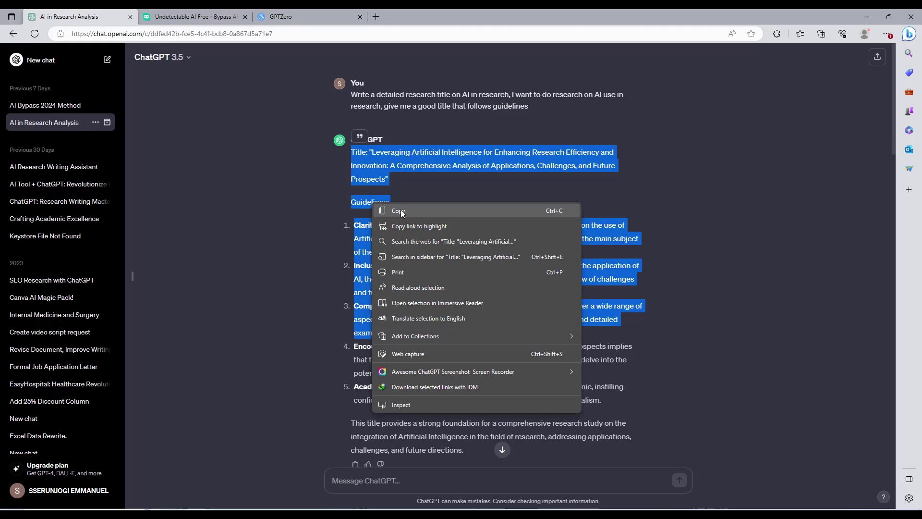
{"action": "left_click", "coordinate": [400, 211]}
Check GPTZero's 90% AI score for the copied text, then return to HIX Bypass.
{"action": "left_click", "coordinate": [288, 16]}
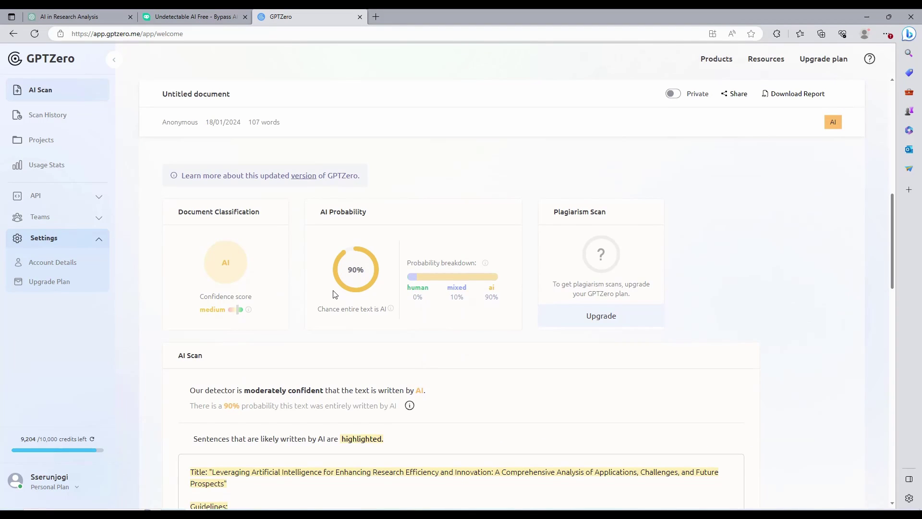
{"action": "scroll", "coordinate": [334, 293], "scroll_direction": "down", "scroll_amount": 7}
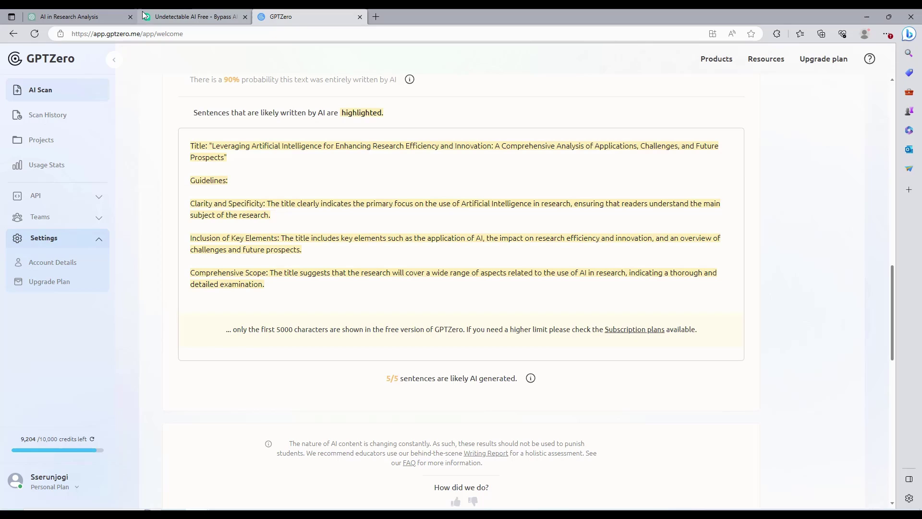
{"action": "left_click", "coordinate": [144, 15]}
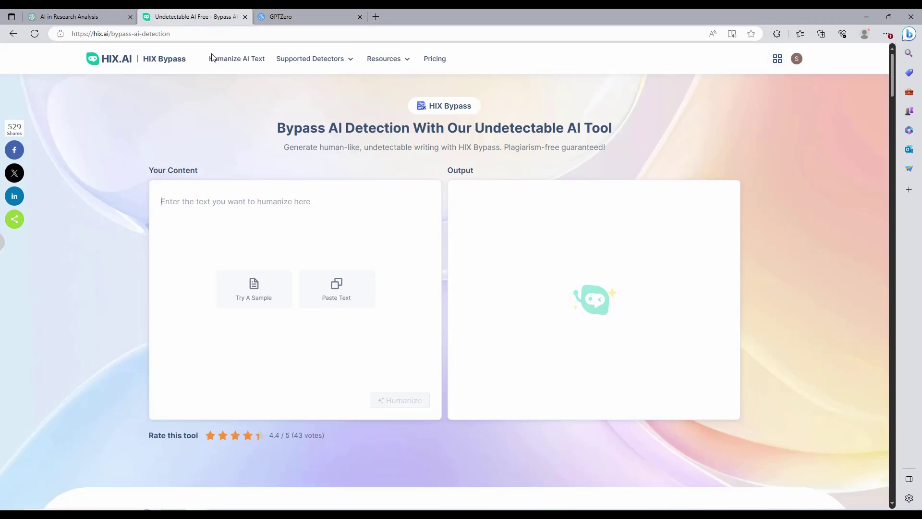
Paste the 107-word ChatGPT title and guidelines into HIX Bypass's content box.
{"action": "right_click", "coordinate": [286, 236]}
{"action": "left_click", "coordinate": [329, 308]}
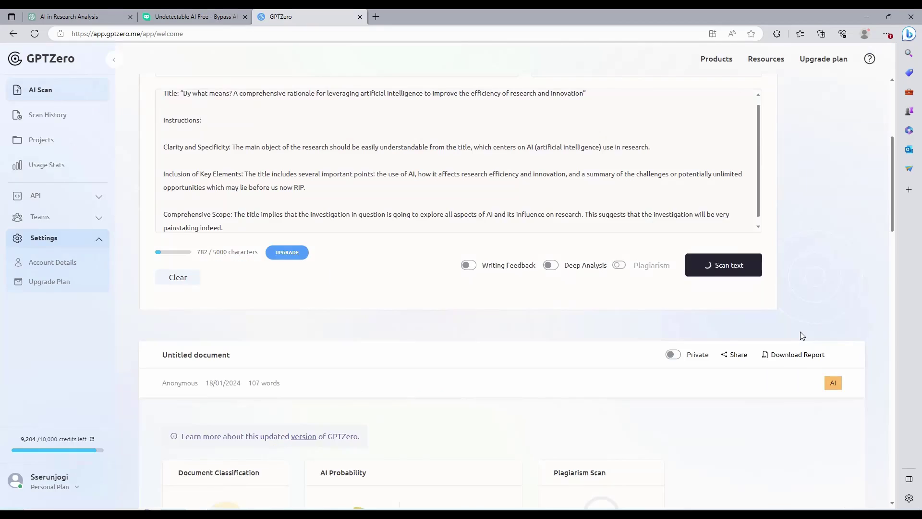
{"action": "scroll", "coordinate": [800, 331], "scroll_direction": "down", "scroll_amount": 5}
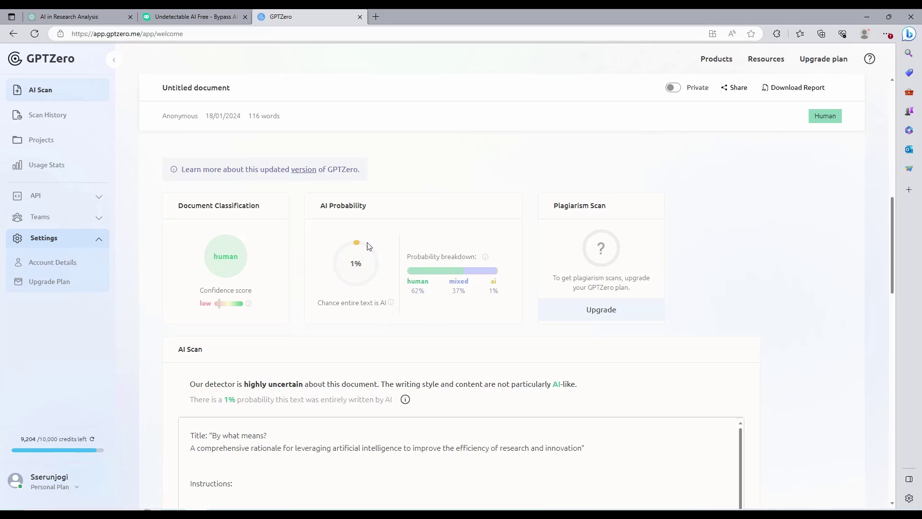
Scroll through GPTZero's result classifying the text as human with 1% AI probability.
{"action": "scroll", "coordinate": [364, 235], "scroll_direction": "down", "scroll_amount": 1}
{"action": "scroll", "coordinate": [366, 240], "scroll_direction": "up", "scroll_amount": 7}
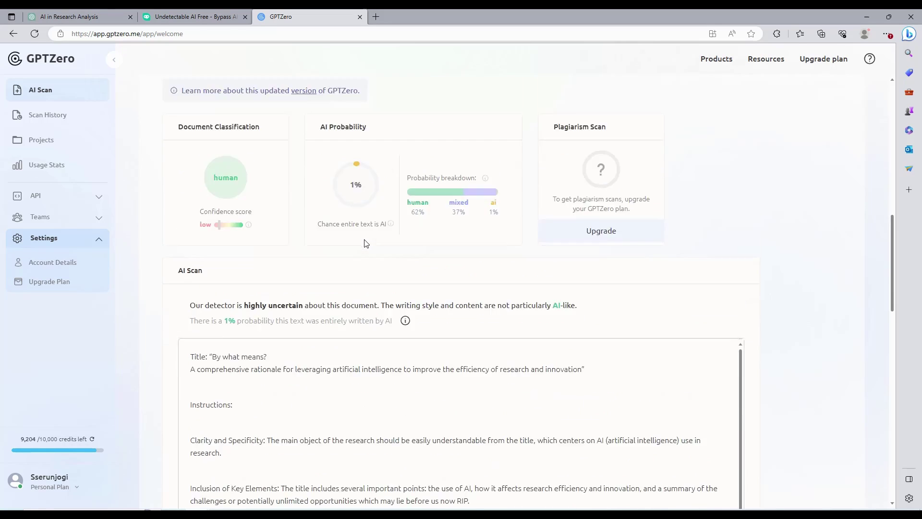
{"action": "scroll", "coordinate": [368, 241], "scroll_direction": "up", "scroll_amount": 4}
{"action": "scroll", "coordinate": [372, 240], "scroll_direction": "down", "scroll_amount": 9}
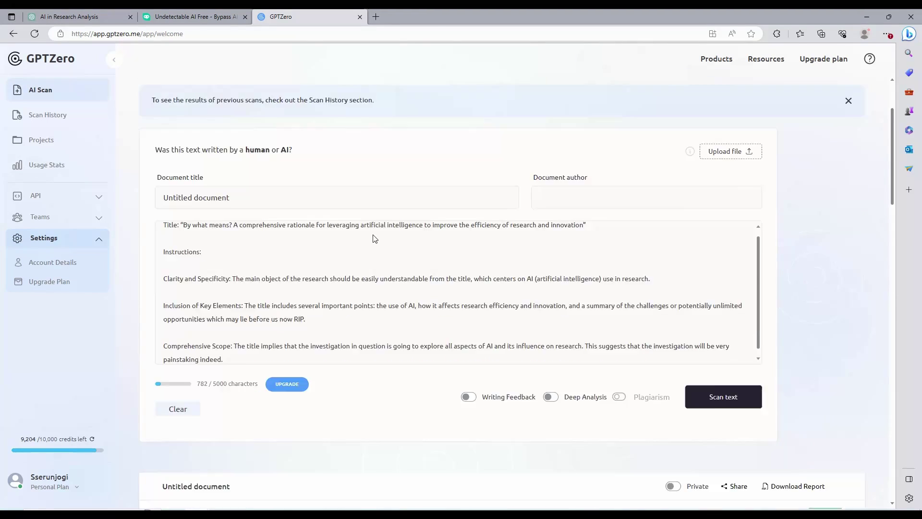
{"action": "scroll", "coordinate": [375, 239], "scroll_direction": "up", "scroll_amount": 1}
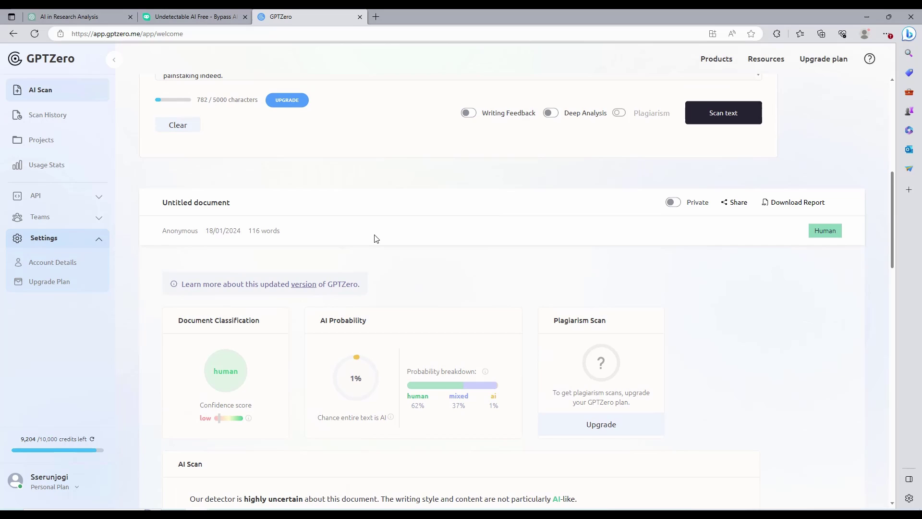
{"action": "scroll", "coordinate": [376, 239], "scroll_direction": "up", "scroll_amount": 1}
{"action": "scroll", "coordinate": [375, 239], "scroll_direction": "down", "scroll_amount": 4}
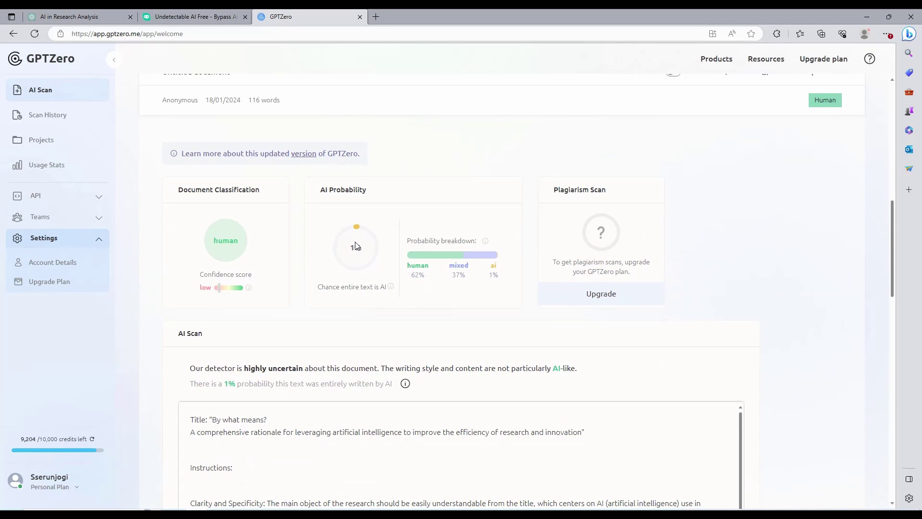
{"action": "scroll", "coordinate": [355, 244], "scroll_direction": "up", "scroll_amount": 3}
{"action": "scroll", "coordinate": [357, 244], "scroll_direction": "down", "scroll_amount": 2}
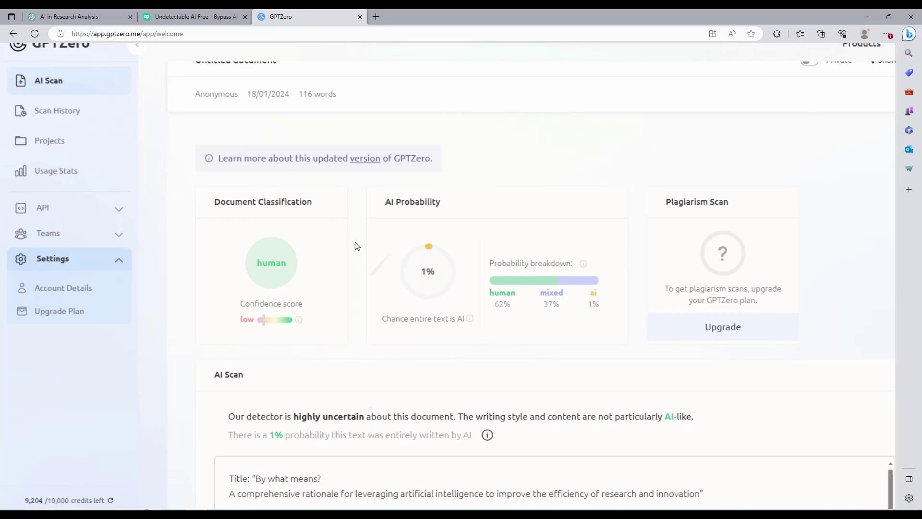
{"action": "scroll", "coordinate": [355, 246], "scroll_direction": "down", "scroll_amount": 2}
{"action": "scroll", "coordinate": [355, 245], "scroll_direction": "up", "scroll_amount": 5}
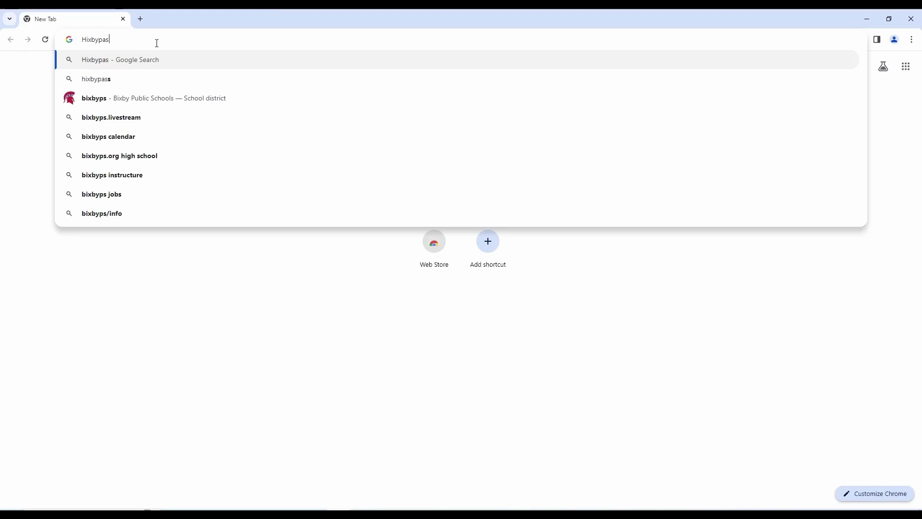
Search Google for Hixbypass and open the HIX Bypass AI detection page.
{"action": "type", "text": "s"}
{"action": "key", "text": "Return"}
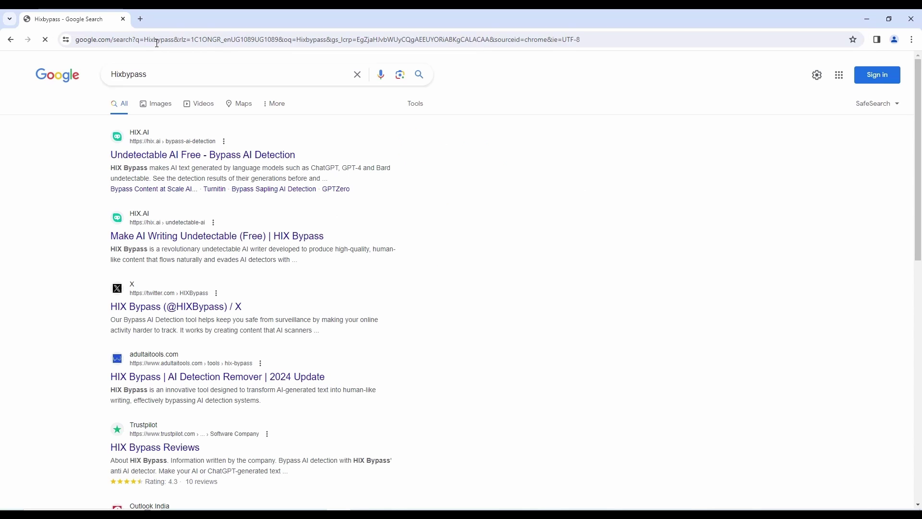
{"action": "left_click", "coordinate": [227, 162]}
Look over the HIX Bypass page and start the free HIX.AI sign-up.
{"action": "scroll", "coordinate": [528, 182], "scroll_direction": "down", "scroll_amount": 2}
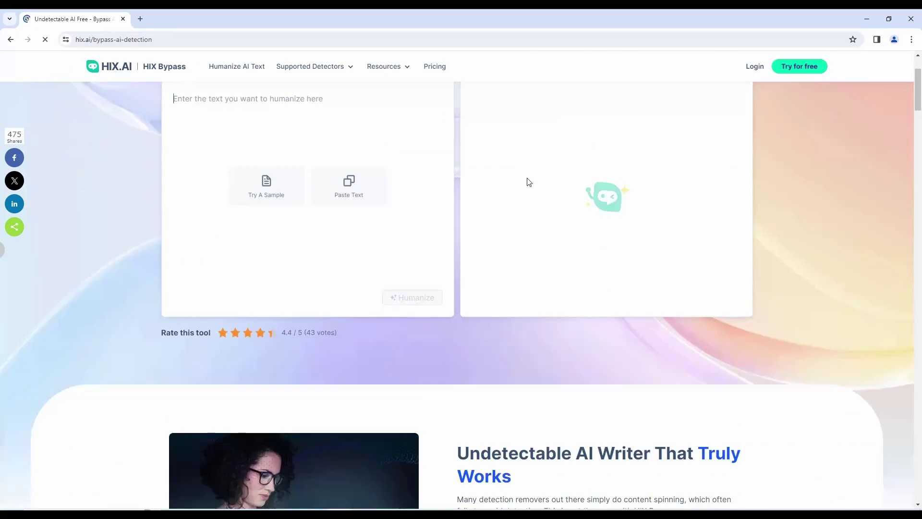
{"action": "scroll", "coordinate": [529, 182], "scroll_direction": "down", "scroll_amount": 20}
{"action": "scroll", "coordinate": [528, 177], "scroll_direction": "up", "scroll_amount": 7}
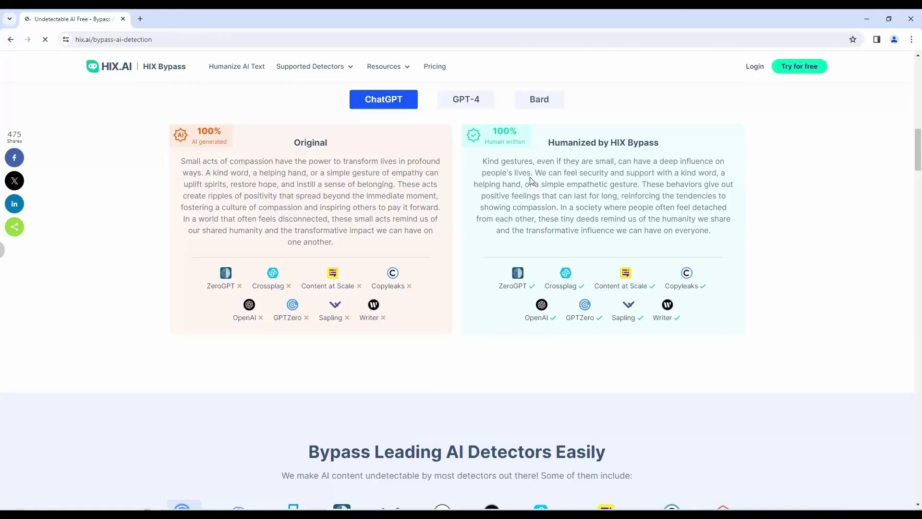
{"action": "scroll", "coordinate": [530, 180], "scroll_direction": "up", "scroll_amount": 15}
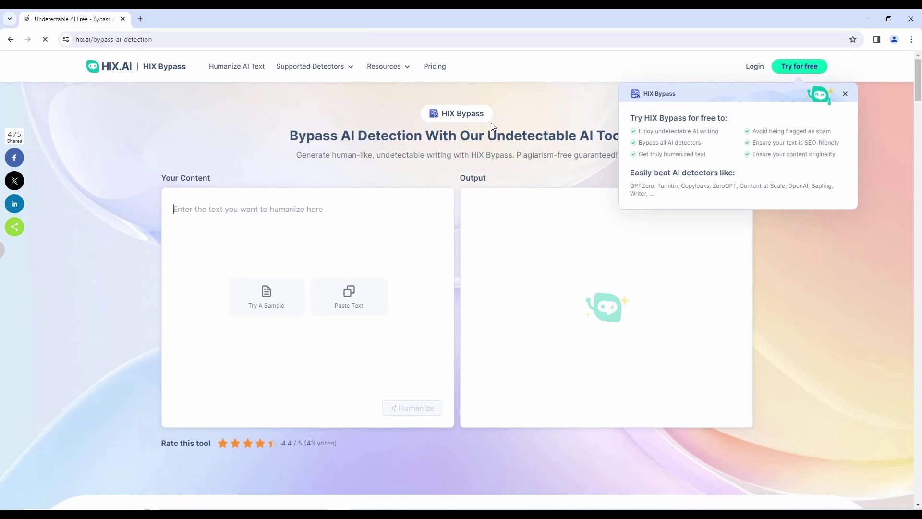
{"action": "left_click", "coordinate": [694, 156]}
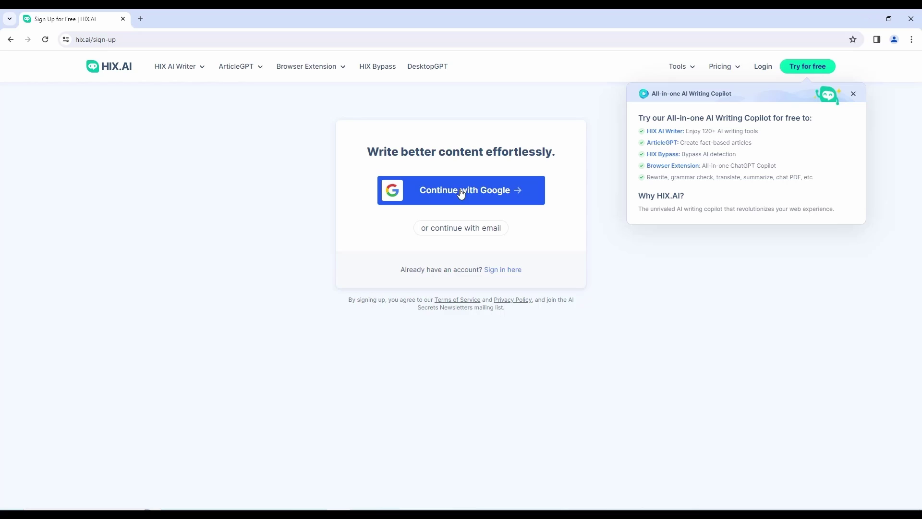
Sign up to HIX.AI with a Google account.
{"action": "left_click", "coordinate": [498, 194]}
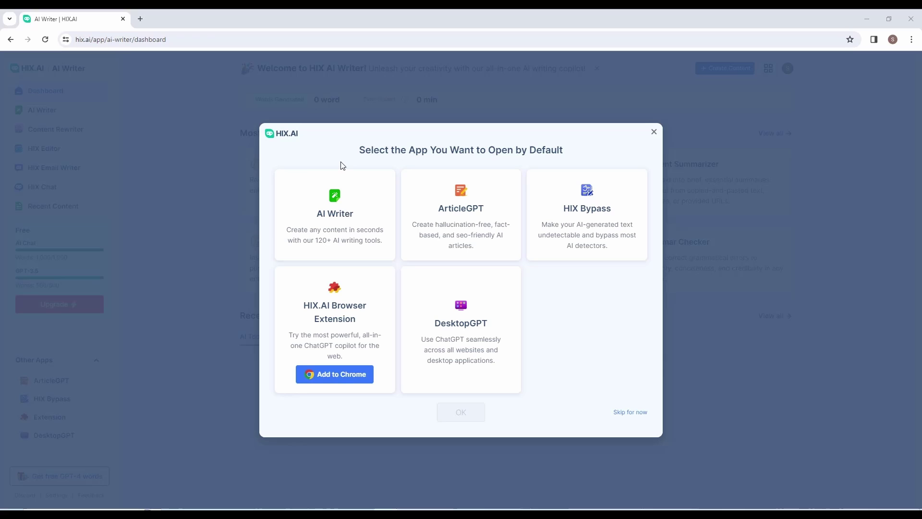
Tick 'Set as default' on the HIX Bypass card in the app-selection prompt.
{"action": "mouse_move", "coordinate": [345, 174]}
{"action": "mouse_move", "coordinate": [586, 229]}
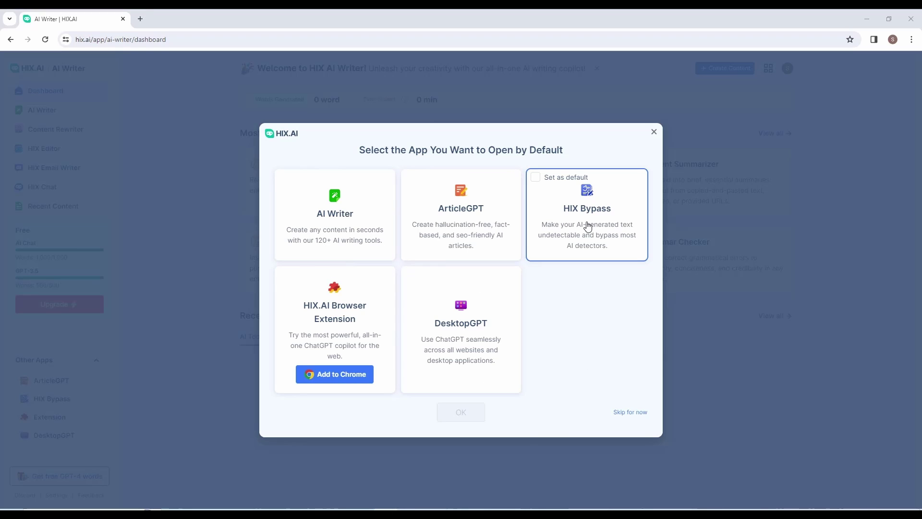
{"action": "left_click", "coordinate": [550, 185]}
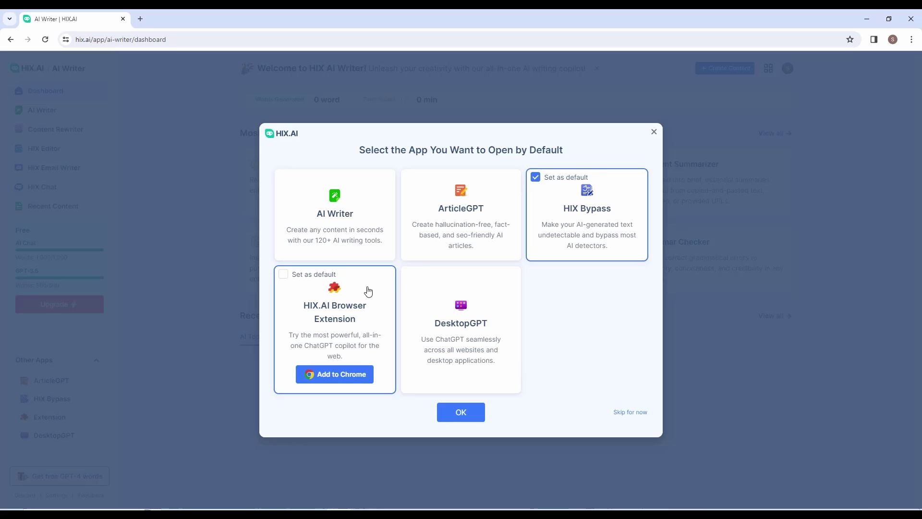
{"action": "left_click", "coordinate": [536, 177]}
{"action": "left_click", "coordinate": [535, 177]}
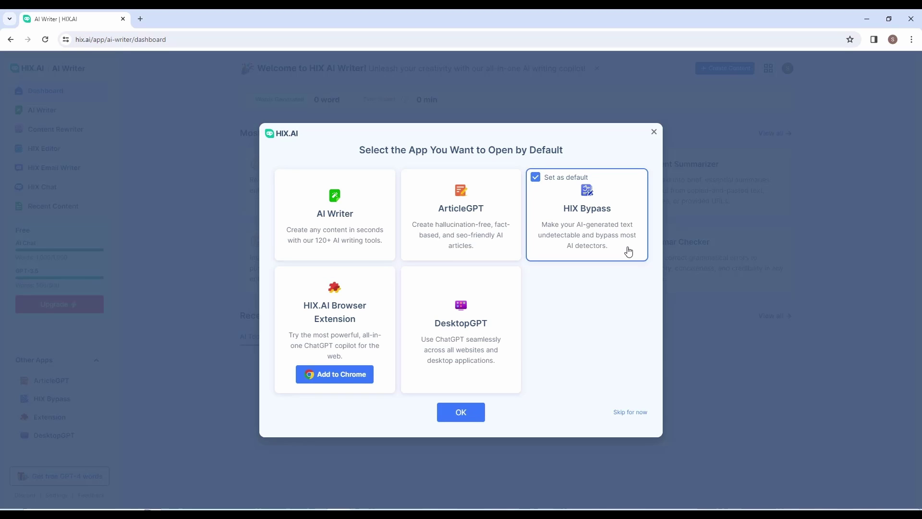
{"action": "left_click", "coordinate": [536, 177]}
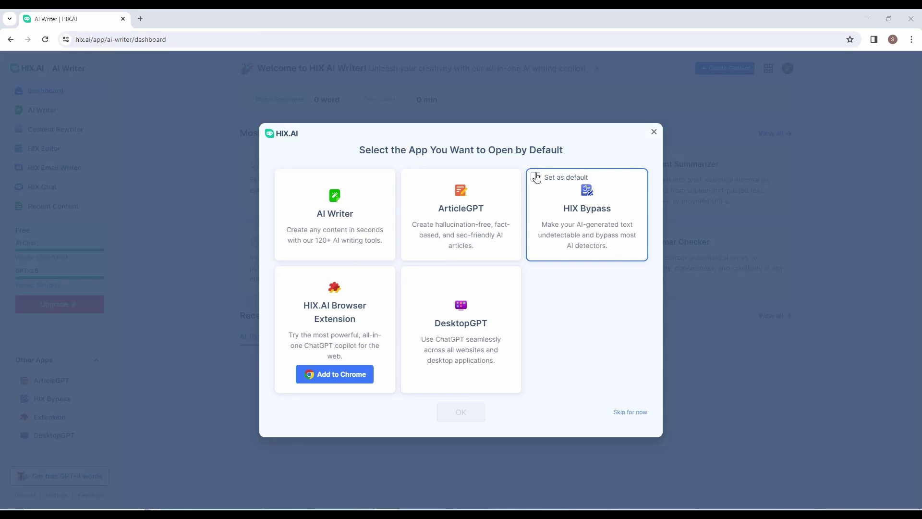
{"action": "left_click", "coordinate": [536, 177]}
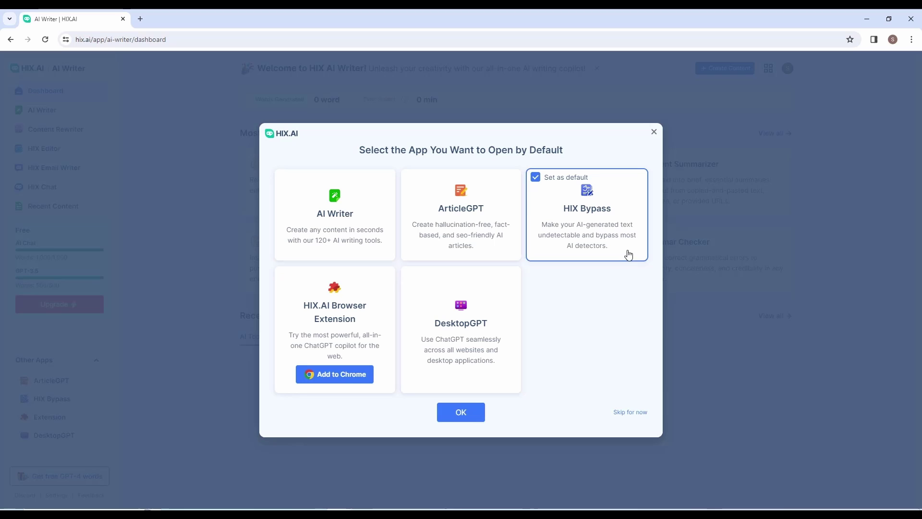
Confirm HIX Bypass as the default app to load its AI-detection dashboard.
{"action": "left_click", "coordinate": [474, 422]}
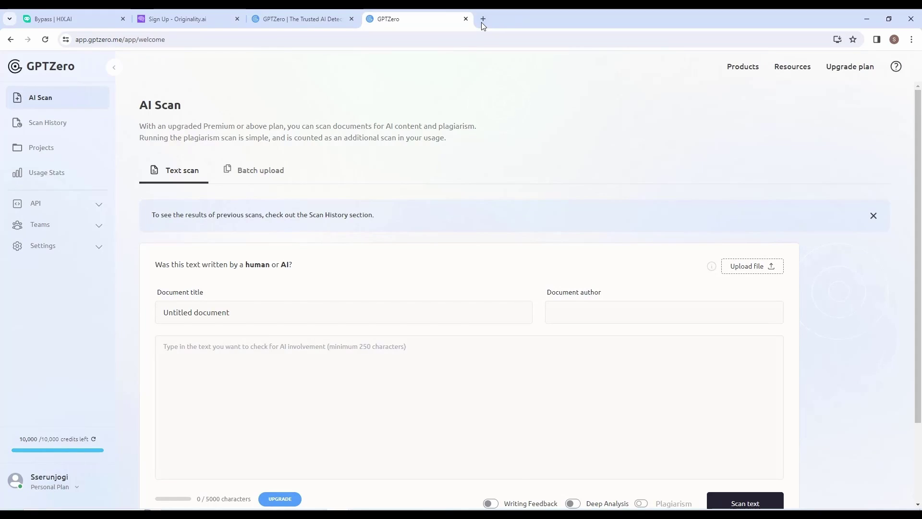
Search 'chatgpt' in a new tab and go to the ChatGPT website.
{"action": "left_click", "coordinate": [482, 20]}
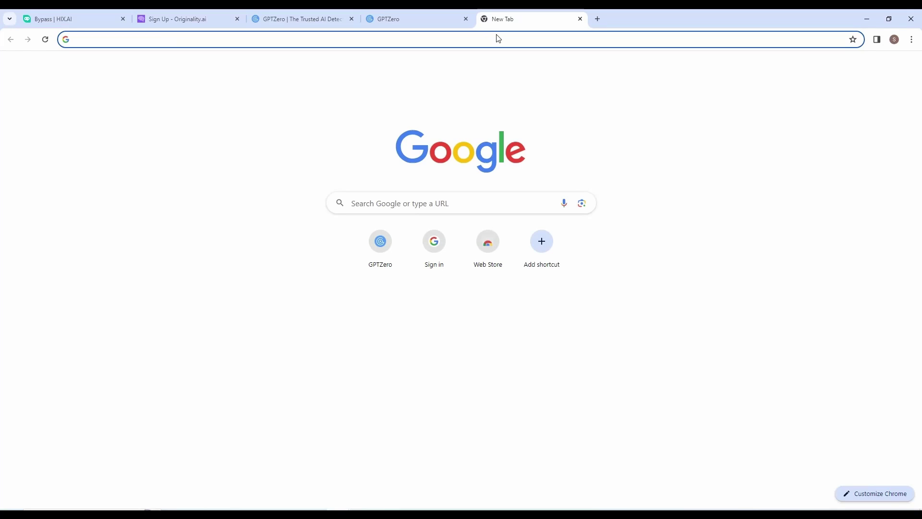
{"action": "type", "text": "chat"}
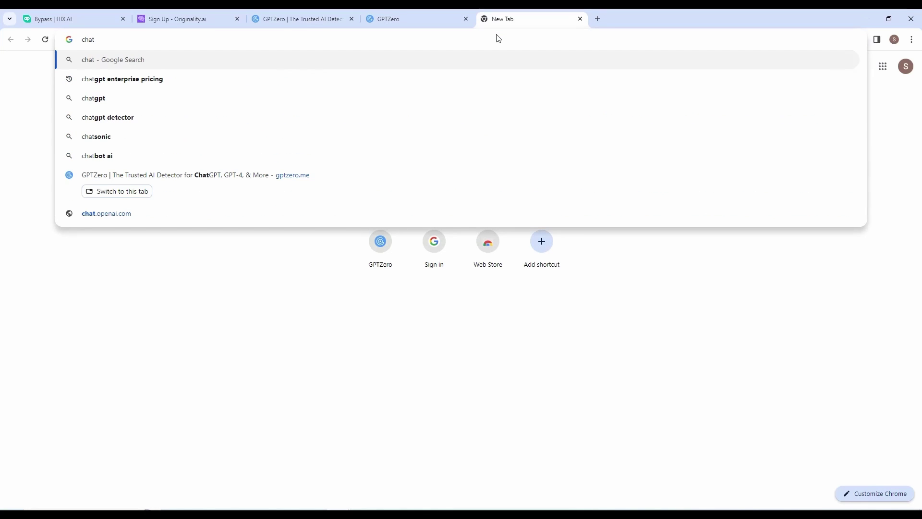
{"action": "left_click", "coordinate": [139, 98]}
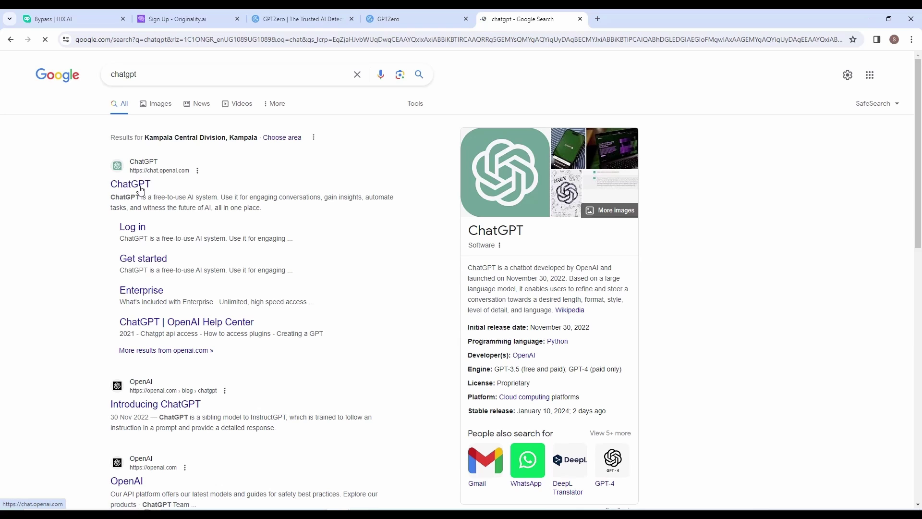
{"action": "left_click", "coordinate": [139, 187]}
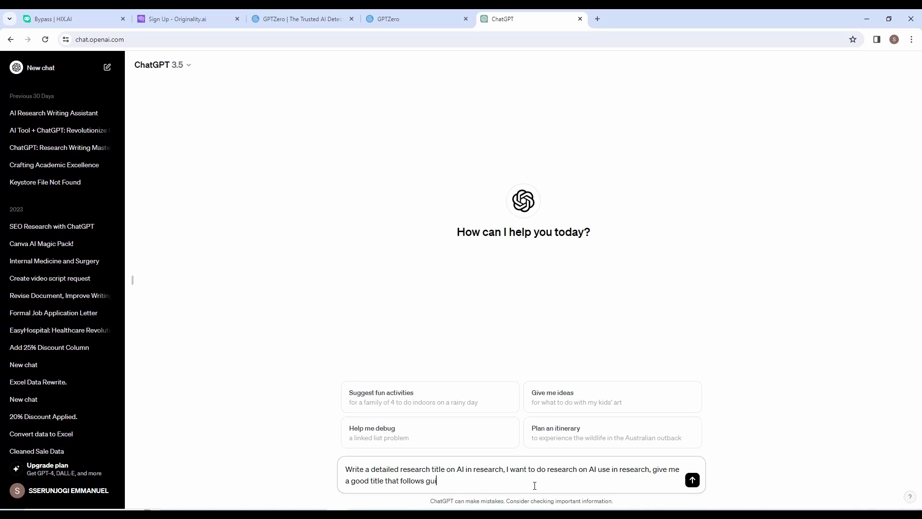
Send the research title prompt to ChatGPT and copy the generated research title.
{"action": "key", "text": "Return"}
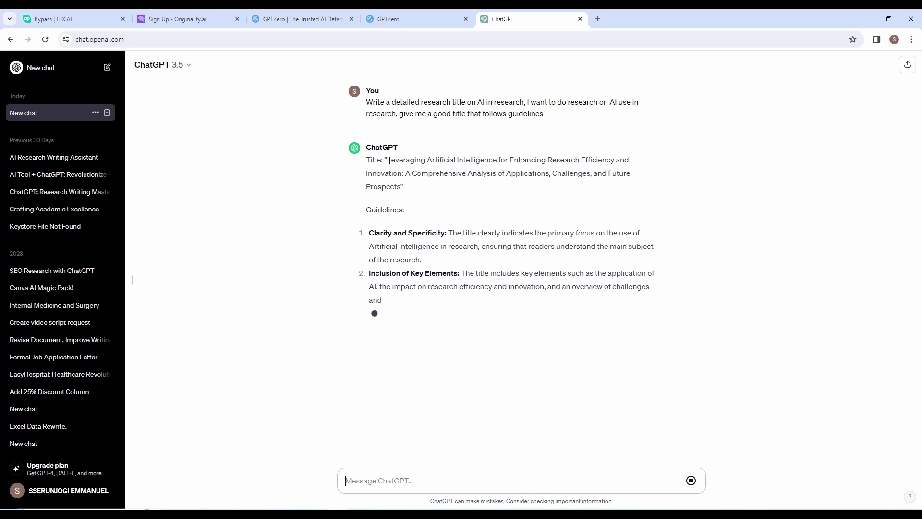
{"action": "left_click_drag", "start_coordinate": [388, 160], "coordinate": [401, 195]}
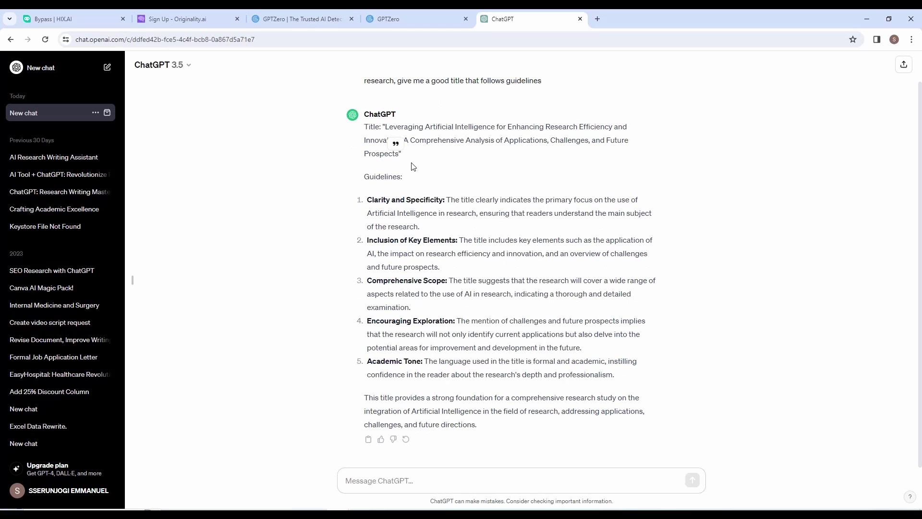
{"action": "right_click", "coordinate": [419, 164]}
{"action": "key", "text": "Escape"}
{"action": "scroll", "coordinate": [419, 164], "scroll_direction": "up", "scroll_amount": 1}
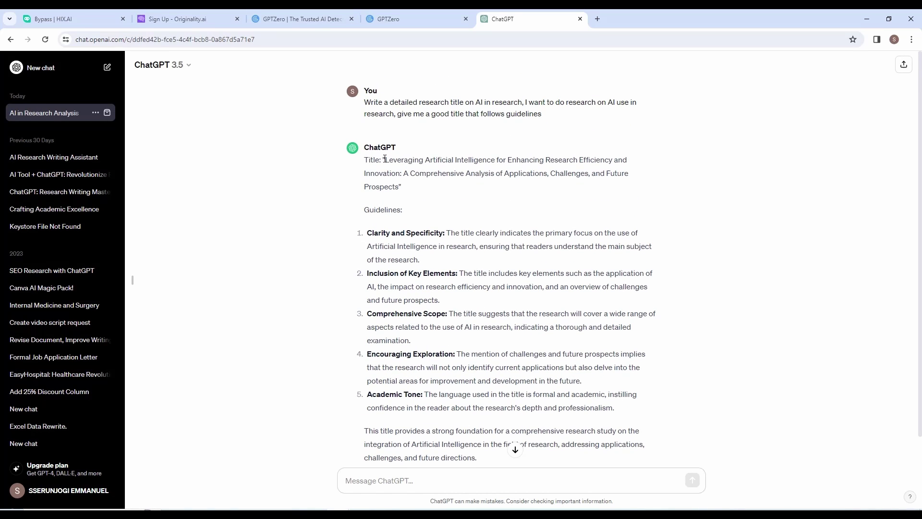
{"action": "left_click_drag", "start_coordinate": [396, 165], "coordinate": [395, 185]}
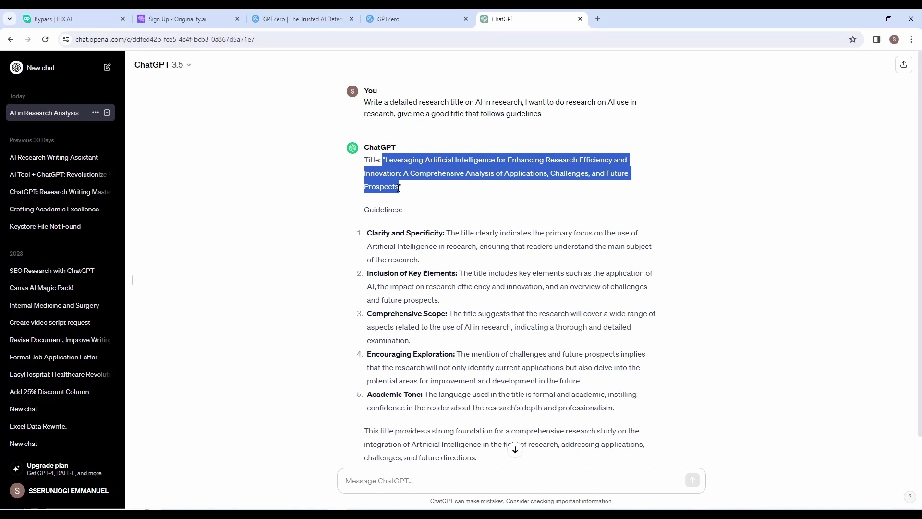
{"action": "right_click", "coordinate": [409, 164]}
{"action": "left_click", "coordinate": [423, 174]}
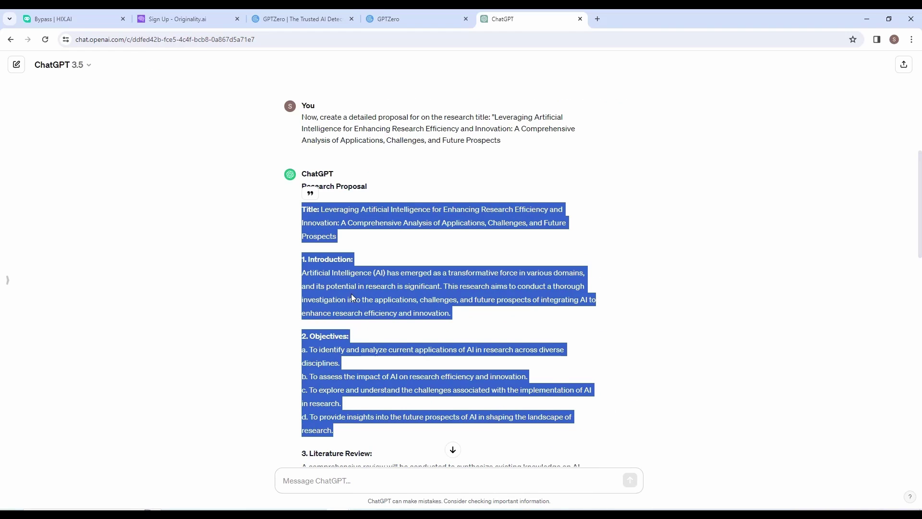
Copy the proposal text and save the Word document, declining the file format upgrade.
{"action": "right_click", "coordinate": [353, 298]}
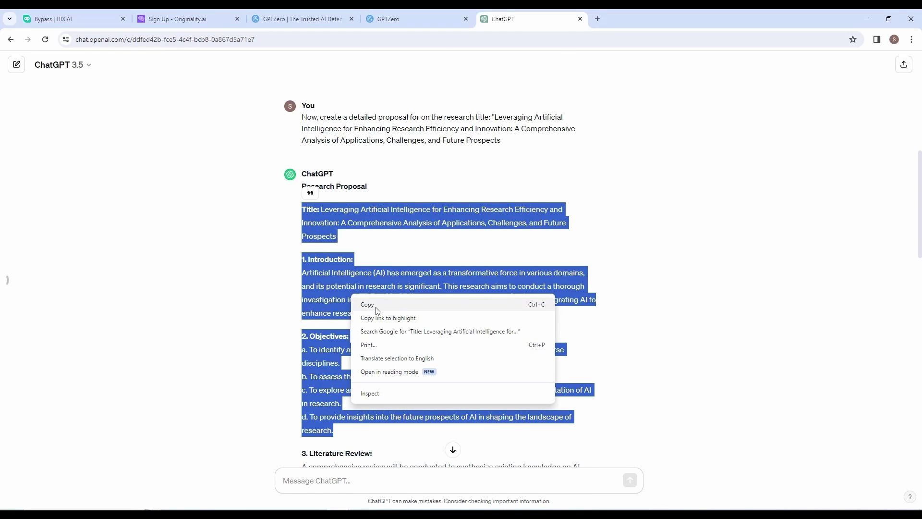
{"action": "left_click", "coordinate": [379, 305]}
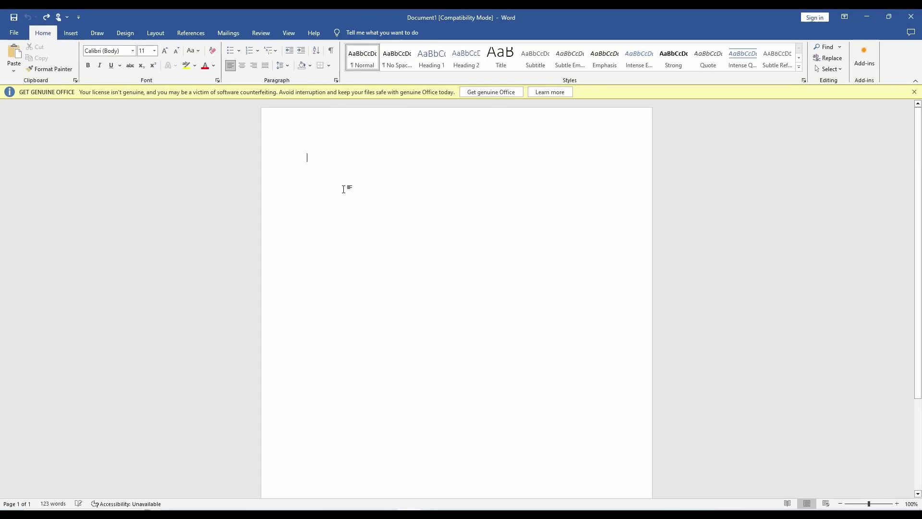
{"action": "key", "text": "ctrl+s"}
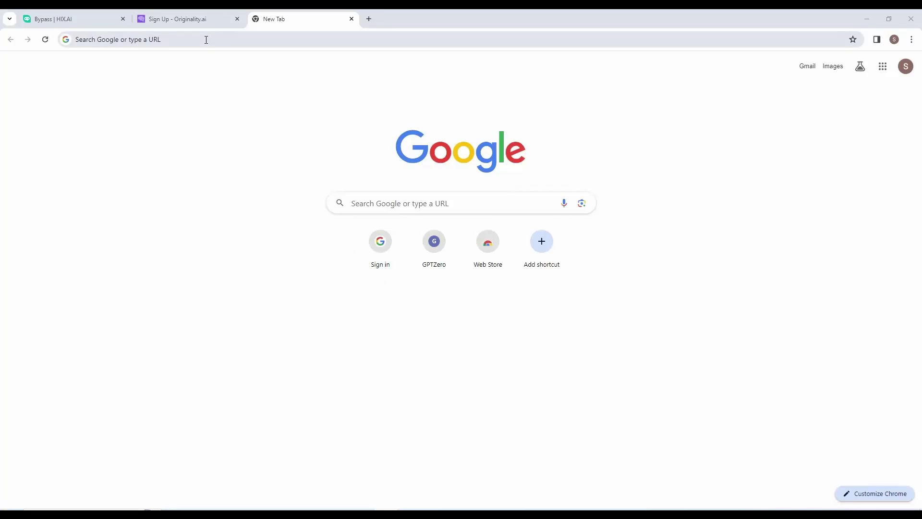
{"action": "left_click", "coordinate": [210, 37]}
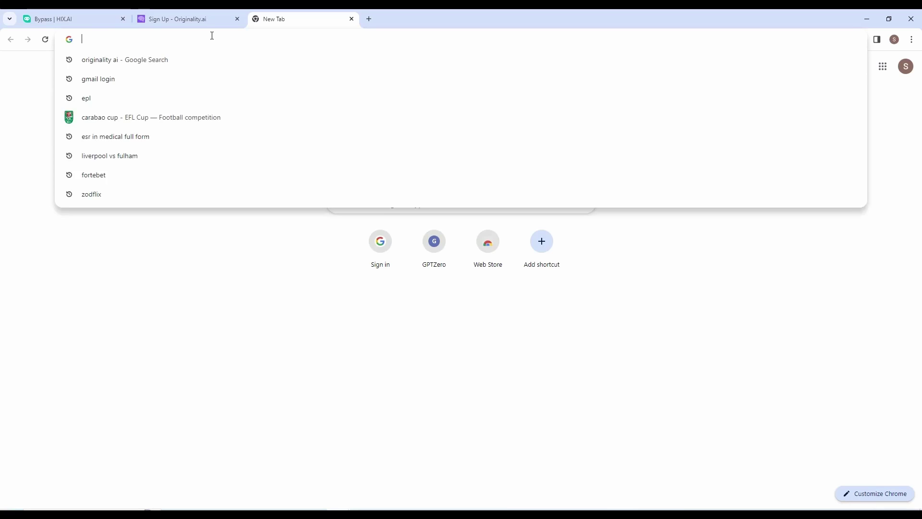
Load gptzero.me and begin with the Get Started button.
{"action": "key", "text": "ctrl+v"}
{"action": "key", "text": "Return"}
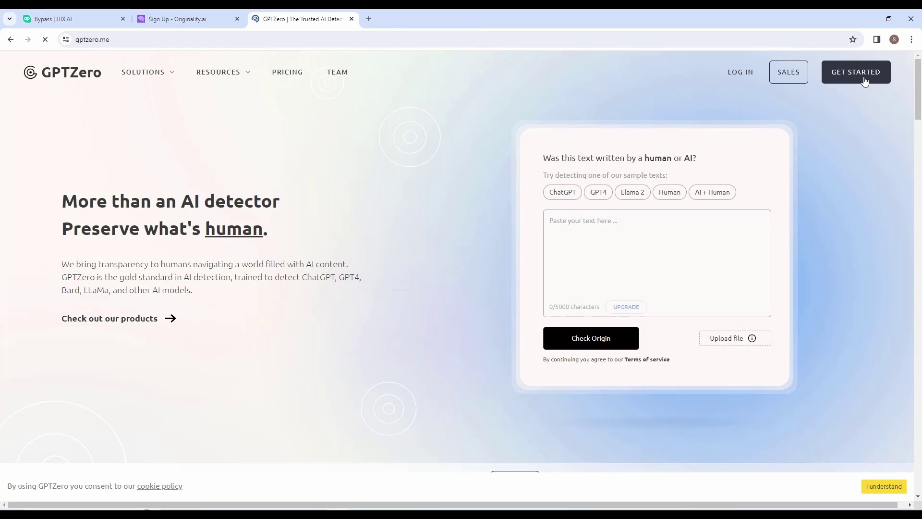
{"action": "left_click", "coordinate": [864, 80]}
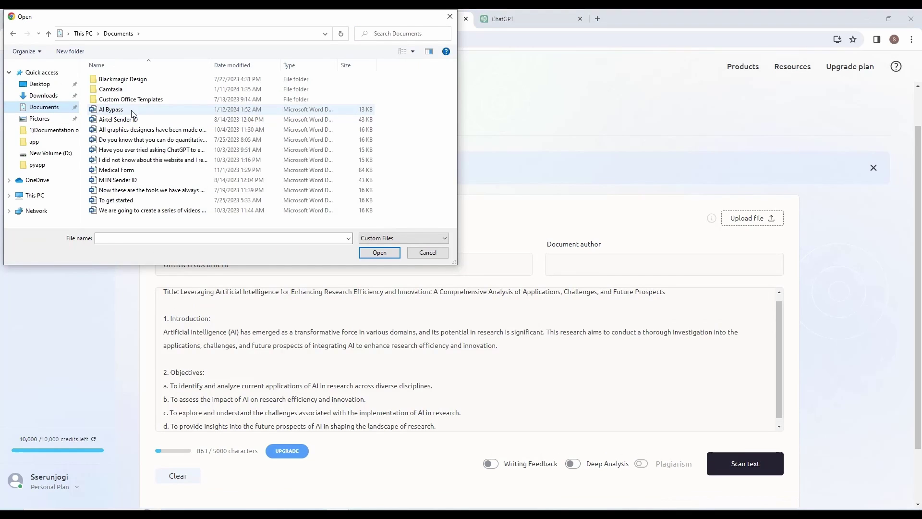
Upload the AI Bypass document into GPTZero and scan it for AI writing.
{"action": "left_click", "coordinate": [134, 109]}
{"action": "left_click", "coordinate": [374, 254]}
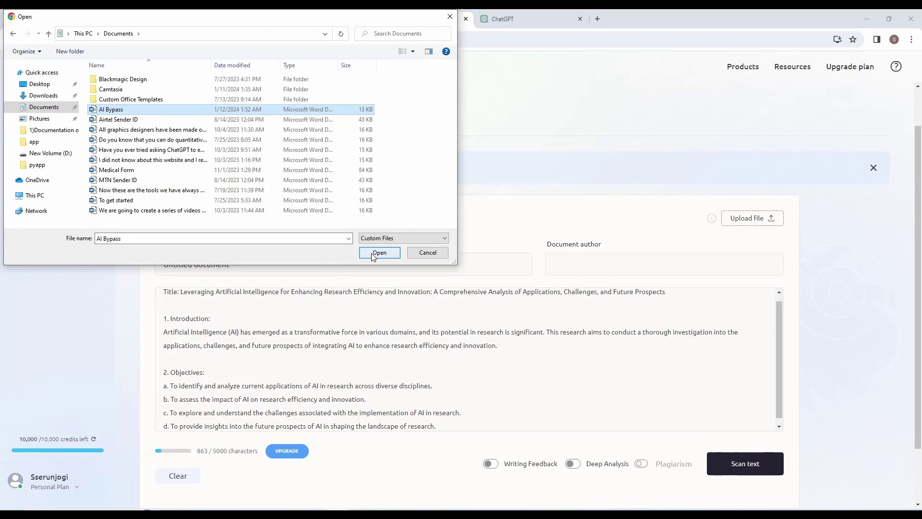
{"action": "left_click", "coordinate": [376, 252]}
{"action": "scroll", "coordinate": [732, 415], "scroll_direction": "down", "scroll_amount": 1}
{"action": "left_click", "coordinate": [732, 415]}
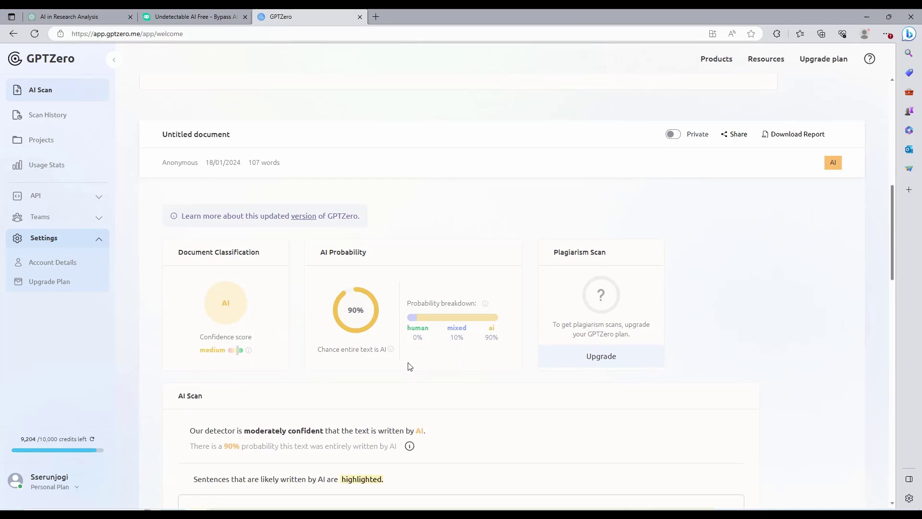
Review the 90% AI verdict on the 107-word text, then go to HIX Bypass.
{"action": "scroll", "coordinate": [408, 366], "scroll_direction": "down", "scroll_amount": 1}
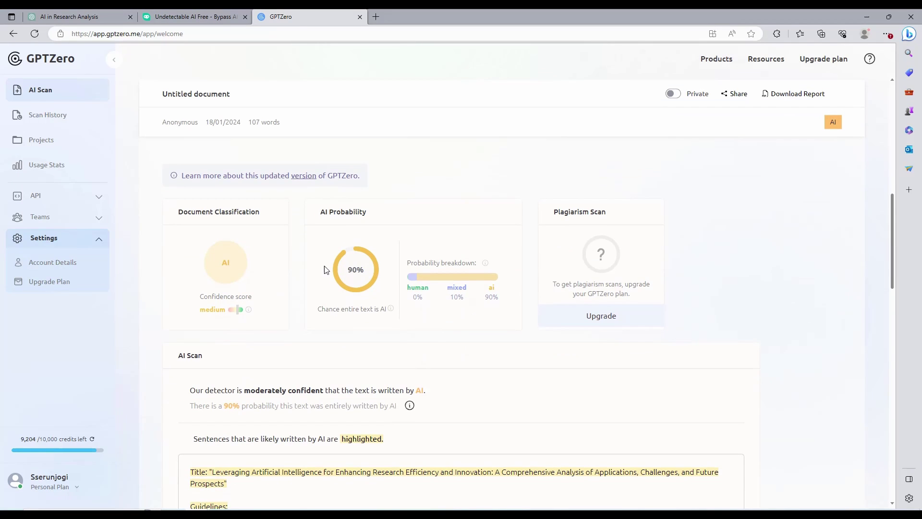
{"action": "scroll", "coordinate": [408, 367], "scroll_direction": "up", "scroll_amount": 1}
{"action": "scroll", "coordinate": [404, 336], "scroll_direction": "down", "scroll_amount": 1}
{"action": "key", "text": "ctrl+shift+Tab"}
Paste the 107-word research text into HIX Bypass and humanize it into a 116-word version.
{"action": "right_click", "coordinate": [286, 236]}
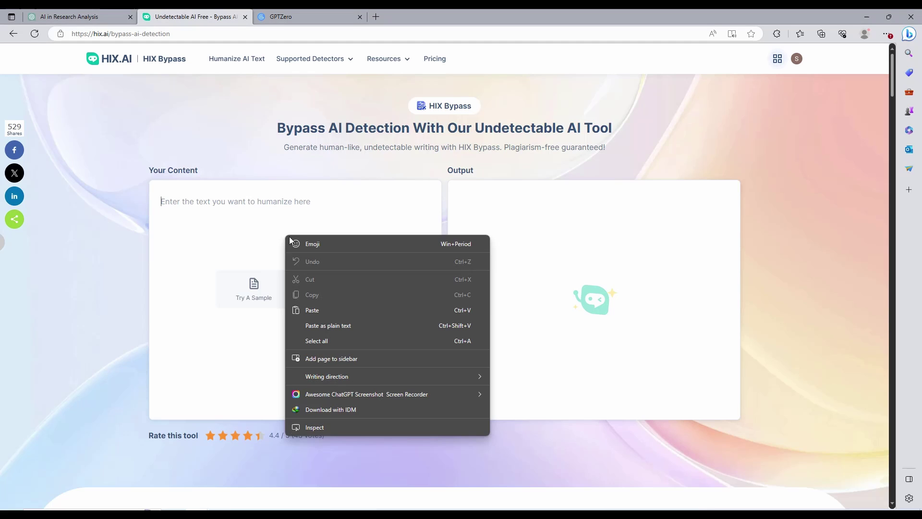
{"action": "left_click", "coordinate": [326, 311]}
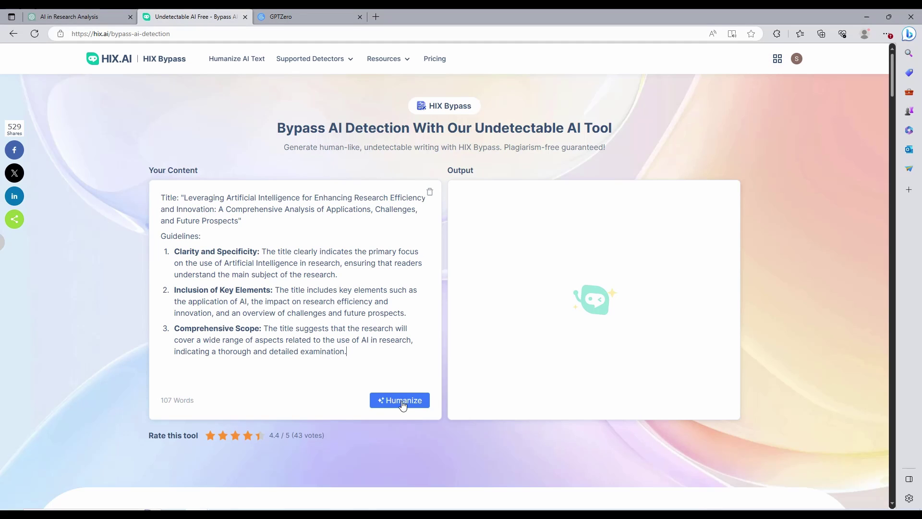
{"action": "left_click", "coordinate": [406, 406]}
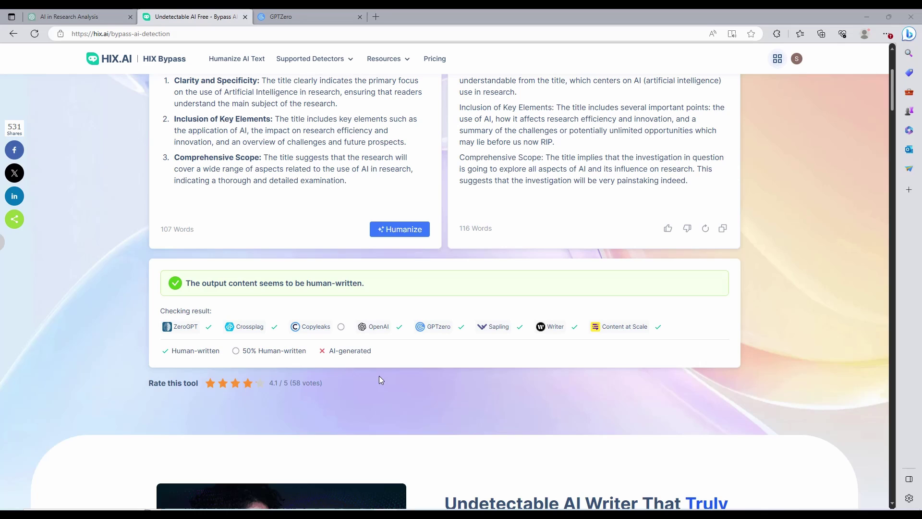
{"action": "scroll", "coordinate": [449, 347], "scroll_direction": "up", "scroll_amount": 3}
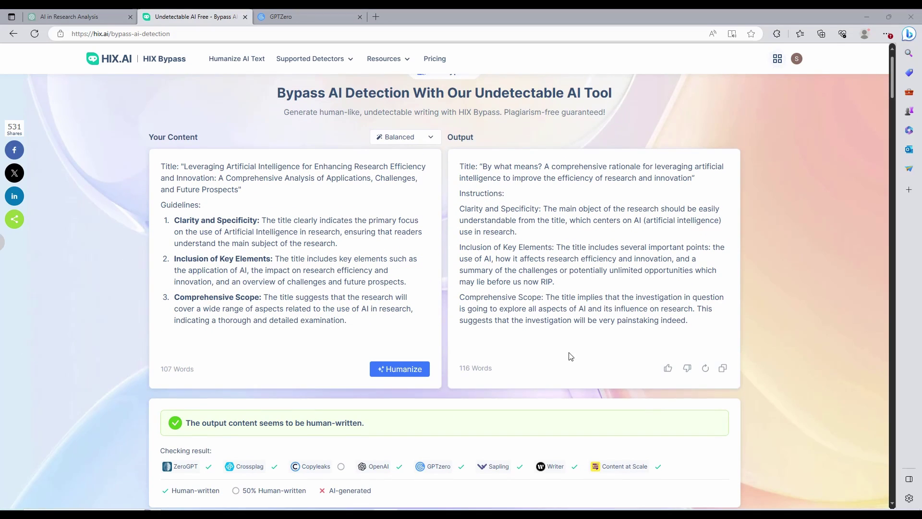
Replace the text in GPTZero's scan box with the humanized version and scan it.
{"action": "left_click", "coordinate": [304, 15]}
{"action": "scroll", "coordinate": [477, 261], "scroll_direction": "up", "scroll_amount": 10}
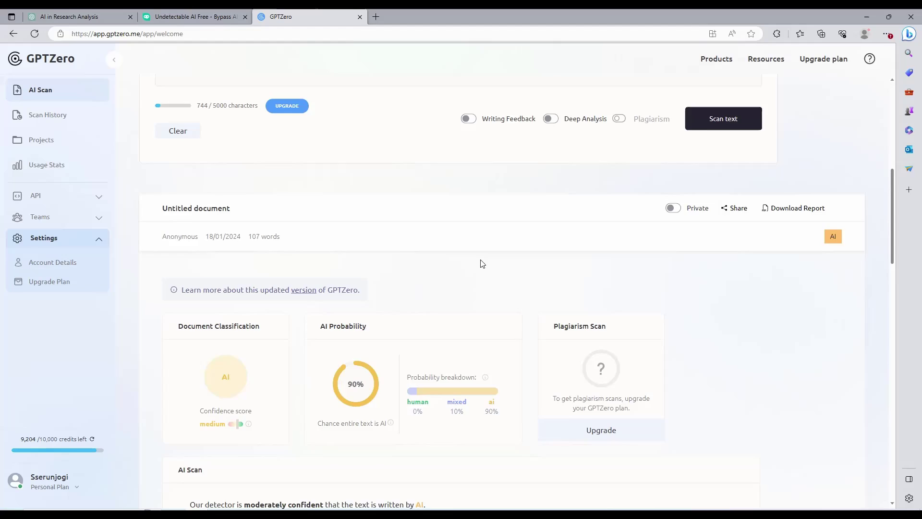
{"action": "scroll", "coordinate": [484, 261], "scroll_direction": "up", "scroll_amount": 1}
{"action": "left_click", "coordinate": [441, 300]}
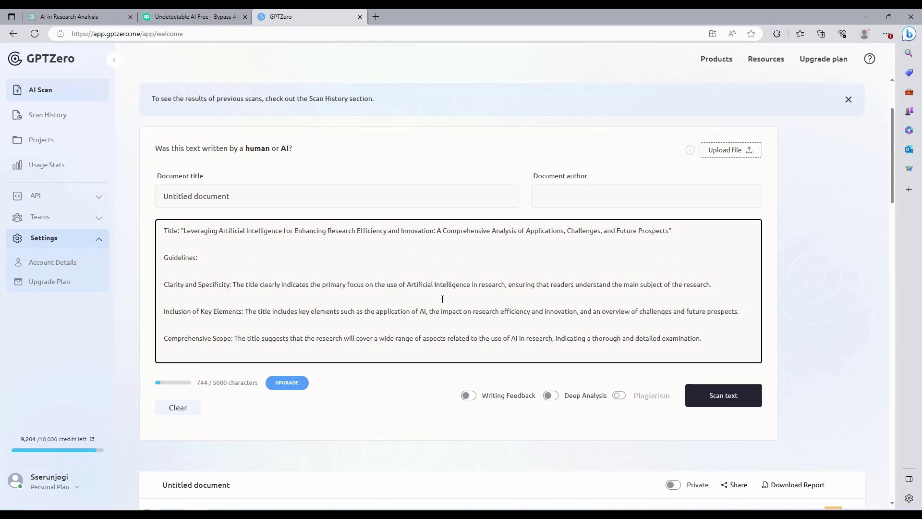
{"action": "key", "text": "ctrl+a"}
{"action": "key", "text": "ctrl+v"}
{"action": "left_click", "coordinate": [712, 399]}
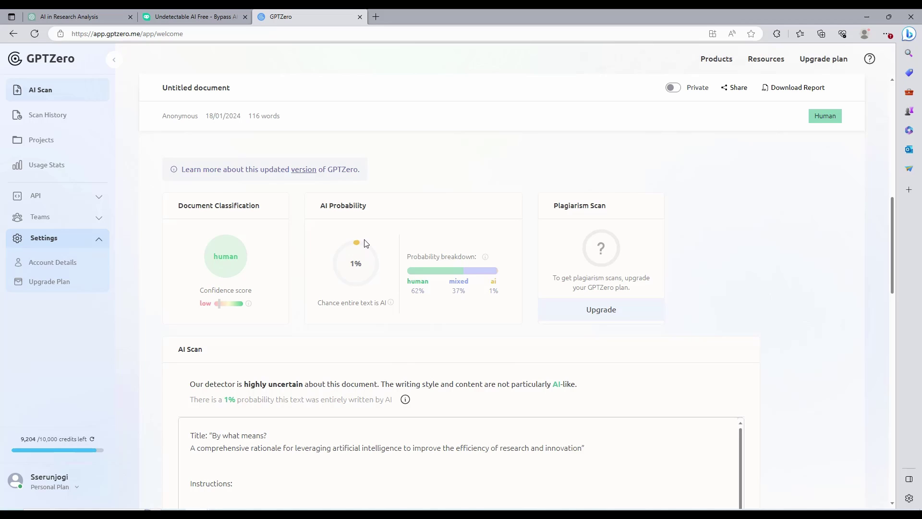
Scroll through the result showing the 116-word text classed human at 1% AI.
{"action": "scroll", "coordinate": [365, 242], "scroll_direction": "down", "scroll_amount": 2}
{"action": "scroll", "coordinate": [366, 243], "scroll_direction": "up", "scroll_amount": 10}
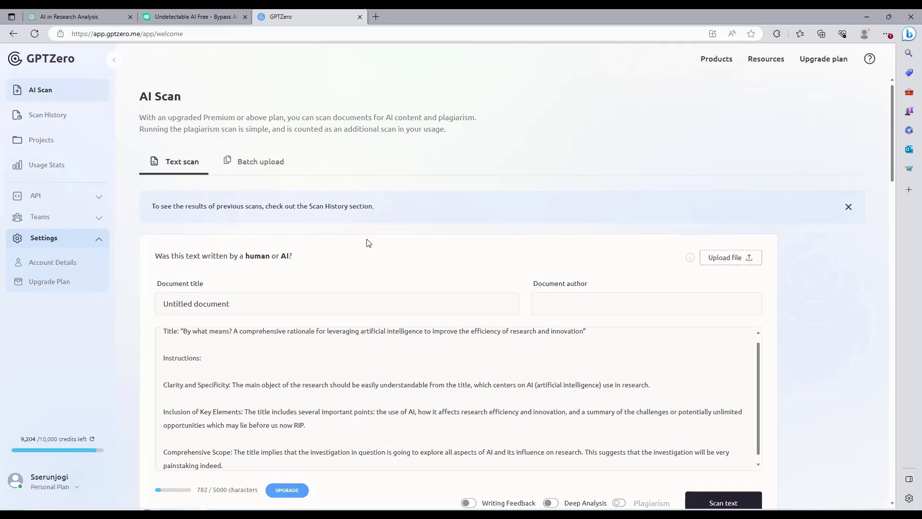
{"action": "scroll", "coordinate": [369, 241], "scroll_direction": "down", "scroll_amount": 8}
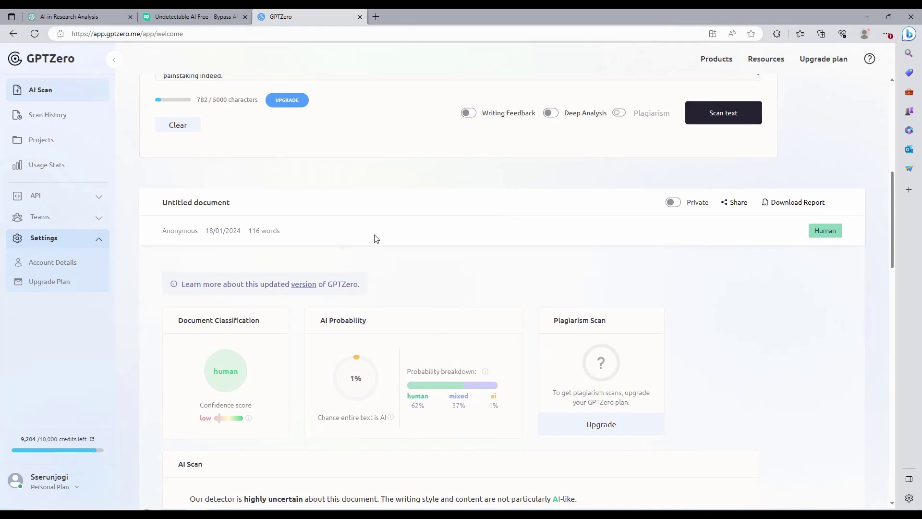
{"action": "scroll", "coordinate": [376, 238], "scroll_direction": "up", "scroll_amount": 1}
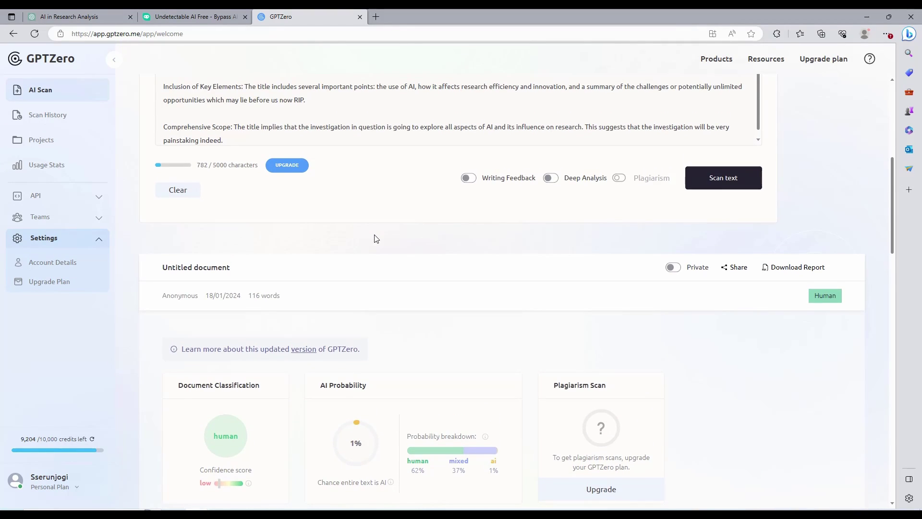
{"action": "scroll", "coordinate": [376, 238], "scroll_direction": "down", "scroll_amount": 3}
{"action": "scroll", "coordinate": [376, 239], "scroll_direction": "down", "scroll_amount": 1}
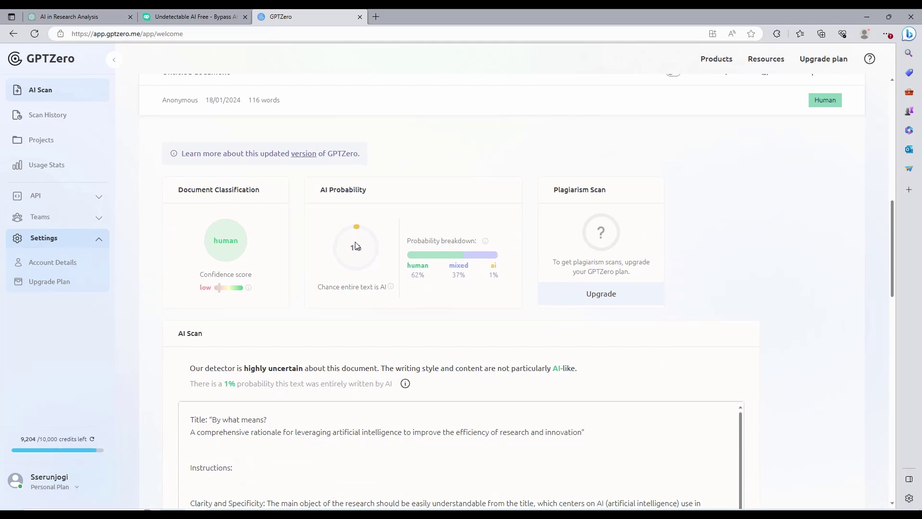
{"action": "scroll", "coordinate": [355, 246], "scroll_direction": "up", "scroll_amount": 5}
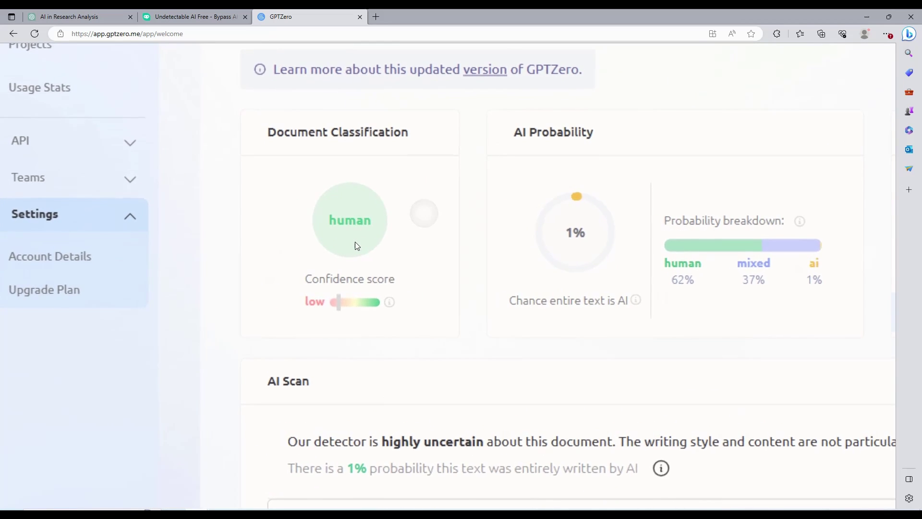
{"action": "scroll", "coordinate": [355, 242], "scroll_direction": "down", "scroll_amount": 3}
{"action": "scroll", "coordinate": [355, 242], "scroll_direction": "up", "scroll_amount": 5}
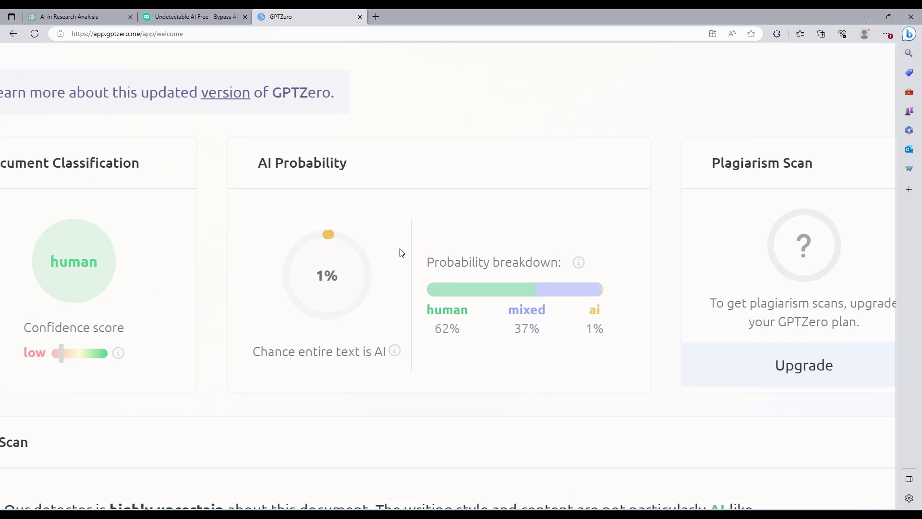
{"action": "scroll", "coordinate": [330, 334], "scroll_direction": "down", "scroll_amount": 5}
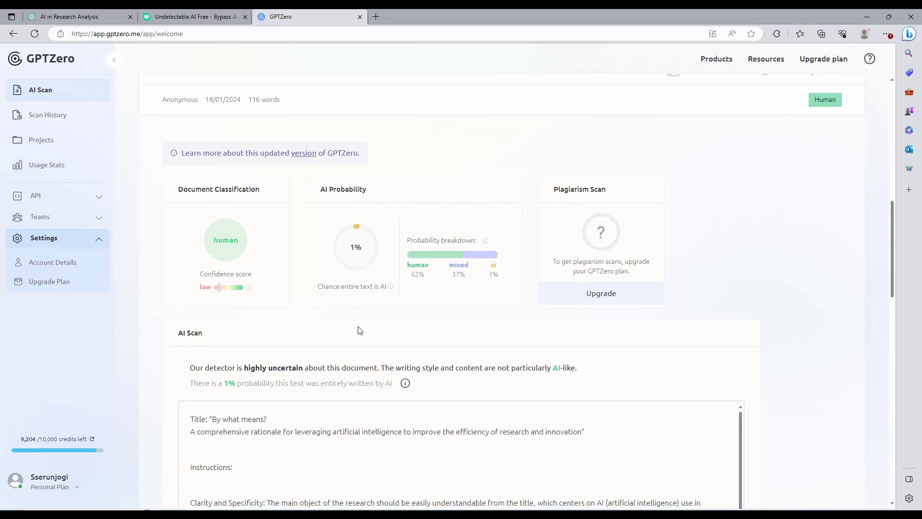
{"action": "scroll", "coordinate": [374, 322], "scroll_direction": "down", "scroll_amount": 4}
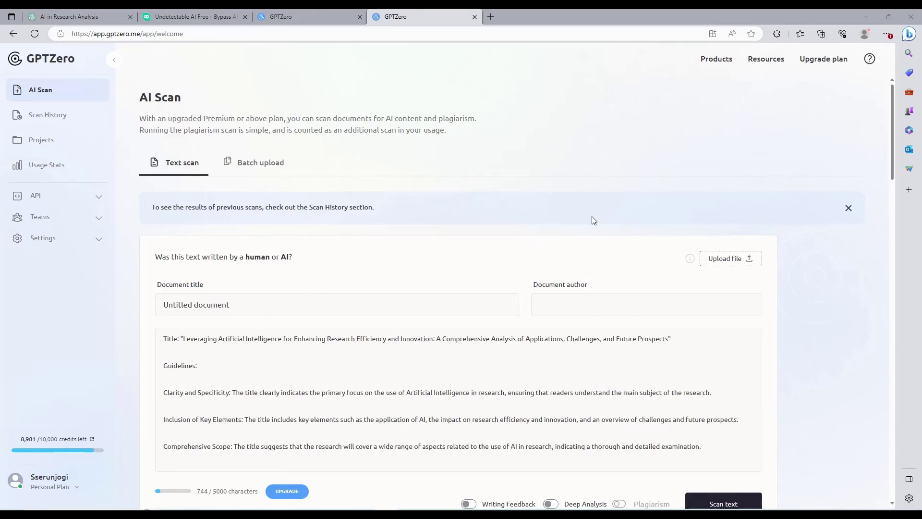
Highlight the 90% AI probability sentence in the original text's GPTZero result.
{"action": "scroll", "coordinate": [591, 216], "scroll_direction": "down", "scroll_amount": 5}
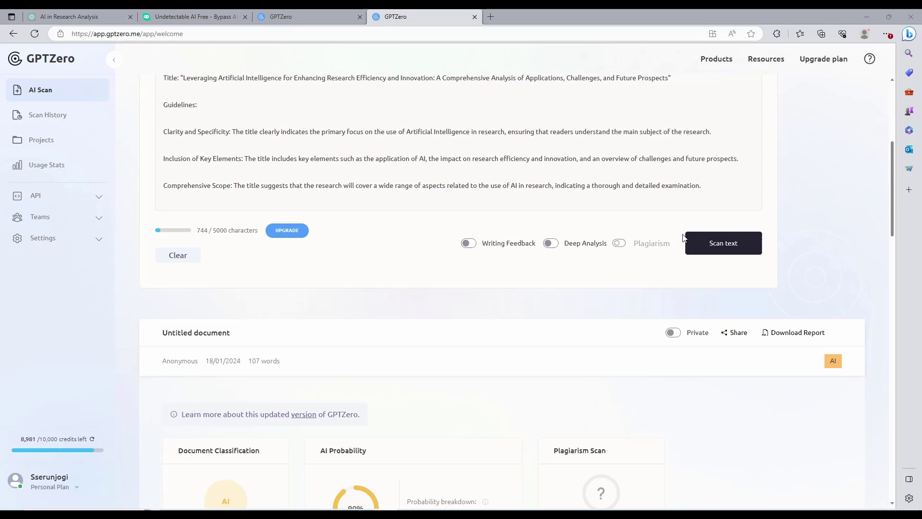
{"action": "scroll", "coordinate": [491, 157], "scroll_direction": "down", "scroll_amount": 2}
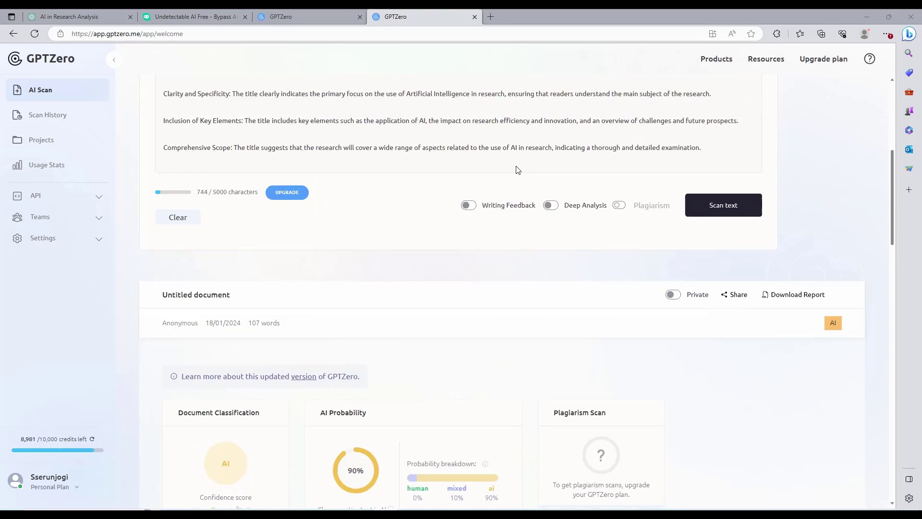
{"action": "scroll", "coordinate": [517, 171], "scroll_direction": "up", "scroll_amount": 7}
{"action": "scroll", "coordinate": [428, 245], "scroll_direction": "down", "scroll_amount": 2}
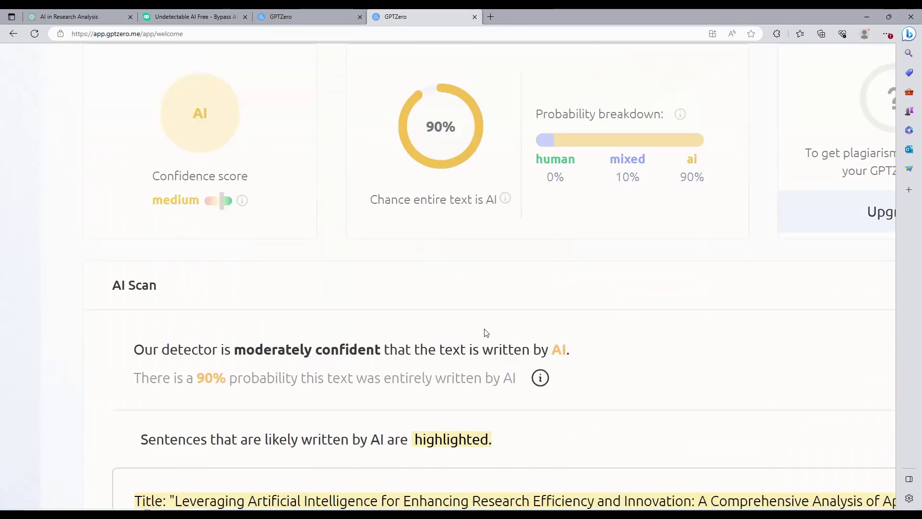
{"action": "scroll", "coordinate": [486, 331], "scroll_direction": "down", "scroll_amount": 1}
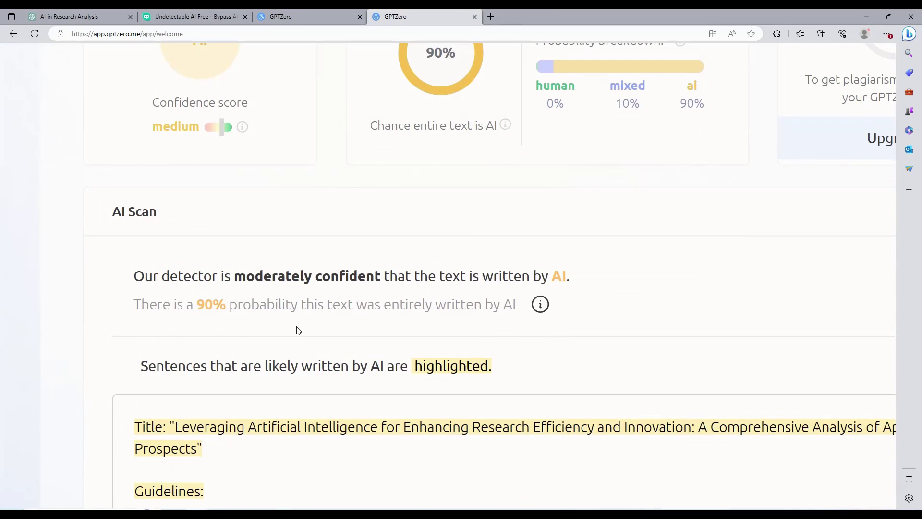
{"action": "left_click_drag", "start_coordinate": [142, 304], "coordinate": [525, 318]}
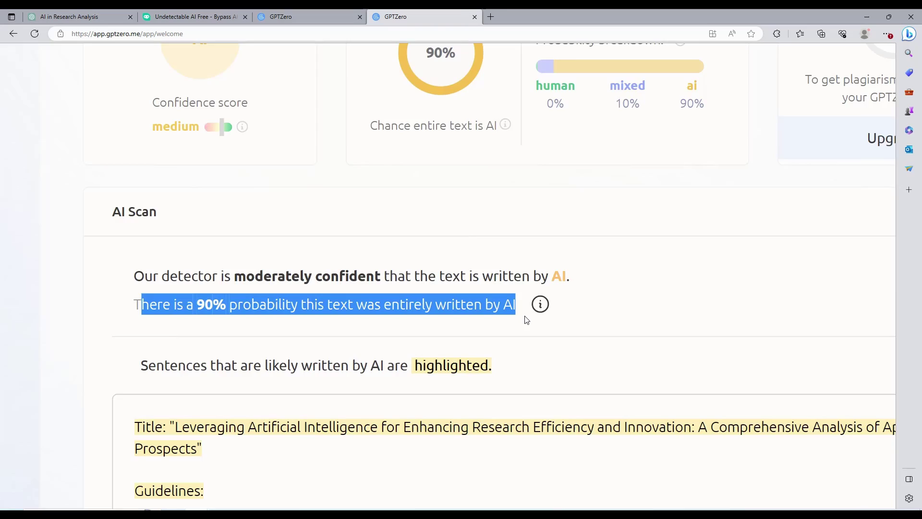
Compare it with the humanized text's 1% result, then return to the original 90% scan.
{"action": "key", "text": "ctrl+shift+Tab"}
{"action": "scroll", "coordinate": [364, 293], "scroll_direction": "down", "scroll_amount": 1}
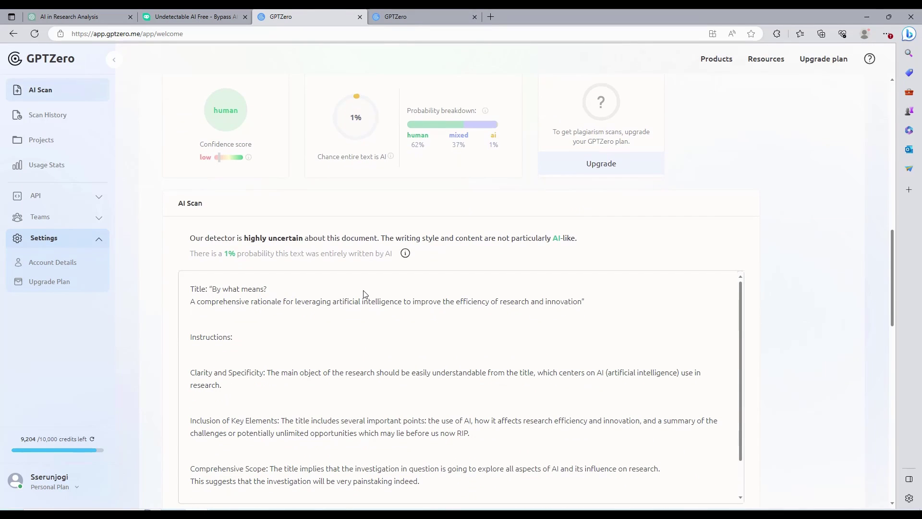
{"action": "scroll", "coordinate": [364, 293], "scroll_direction": "up", "scroll_amount": 1}
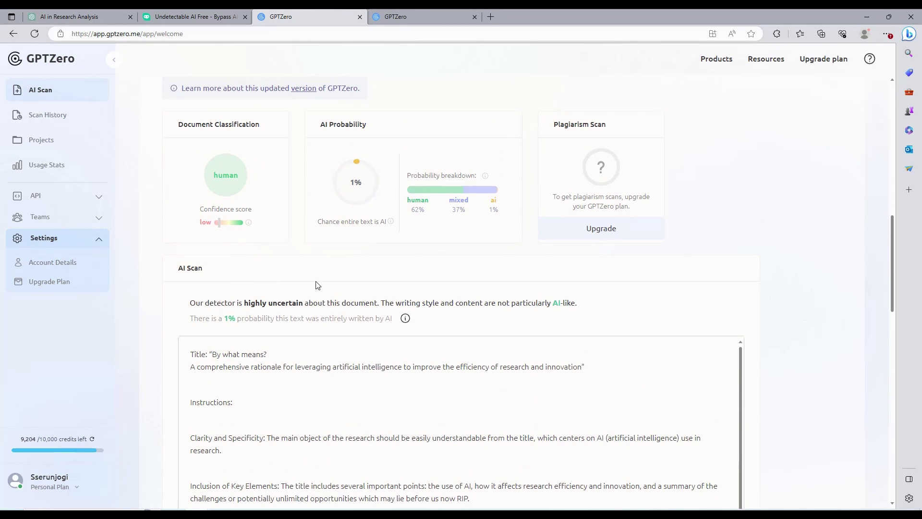
{"action": "scroll", "coordinate": [434, 325], "scroll_direction": "down", "scroll_amount": 5}
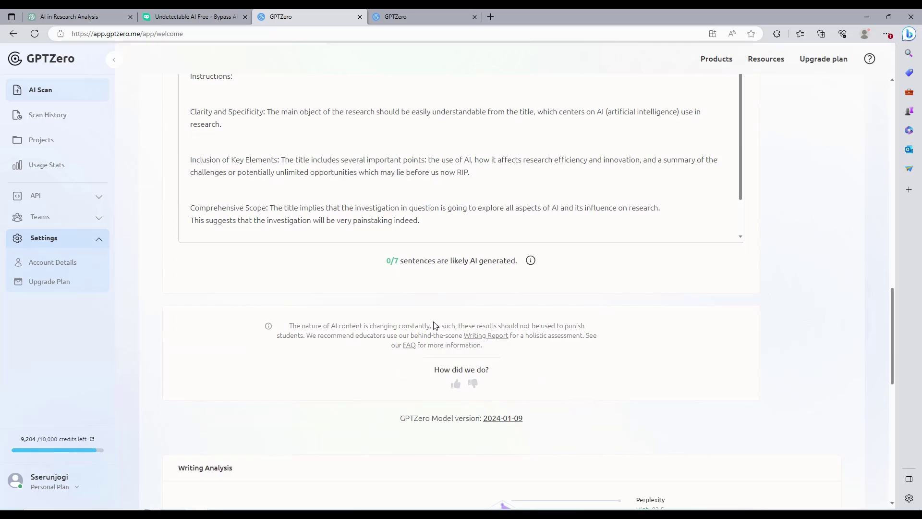
{"action": "scroll", "coordinate": [418, 260], "scroll_direction": "up", "scroll_amount": 3}
{"action": "scroll", "coordinate": [377, 278], "scroll_direction": "up", "scroll_amount": 10}
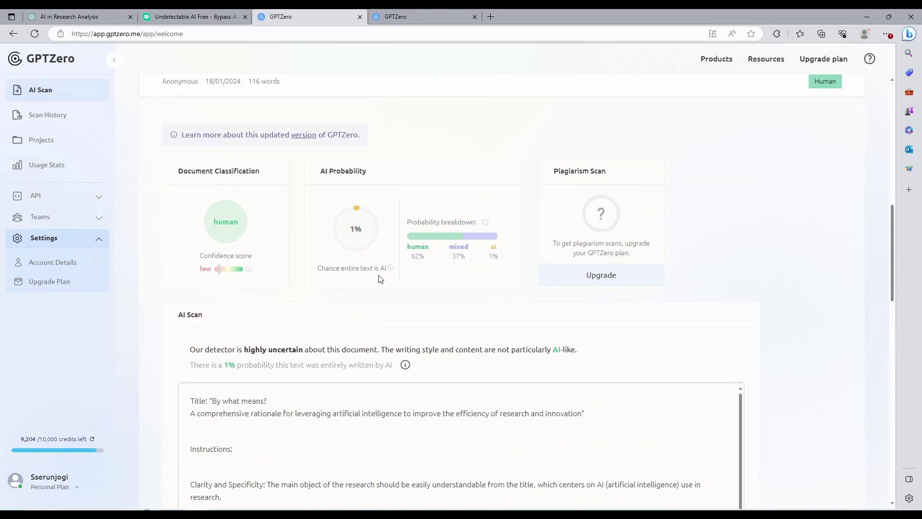
{"action": "scroll", "coordinate": [383, 277], "scroll_direction": "up", "scroll_amount": 4}
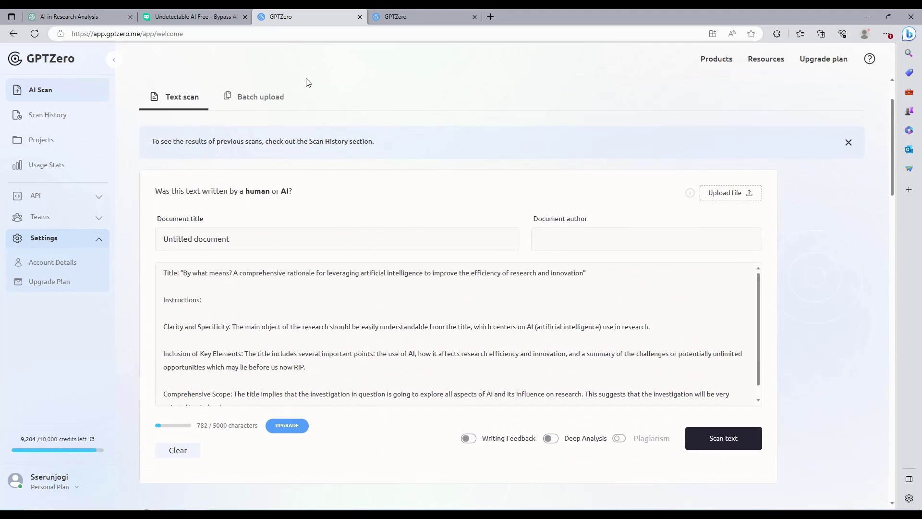
{"action": "left_click", "coordinate": [414, 16]}
{"action": "scroll", "coordinate": [477, 178], "scroll_direction": "down", "scroll_amount": 15}
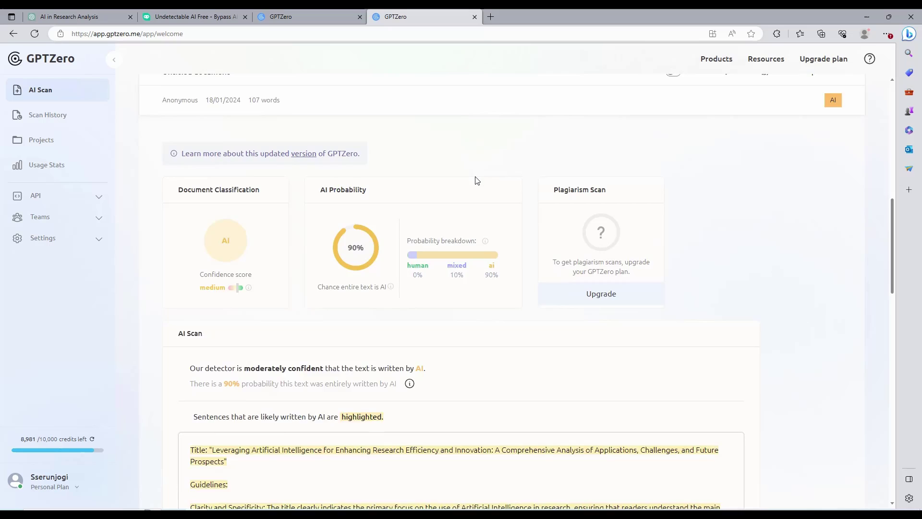
{"action": "left_click", "coordinate": [225, 17]}
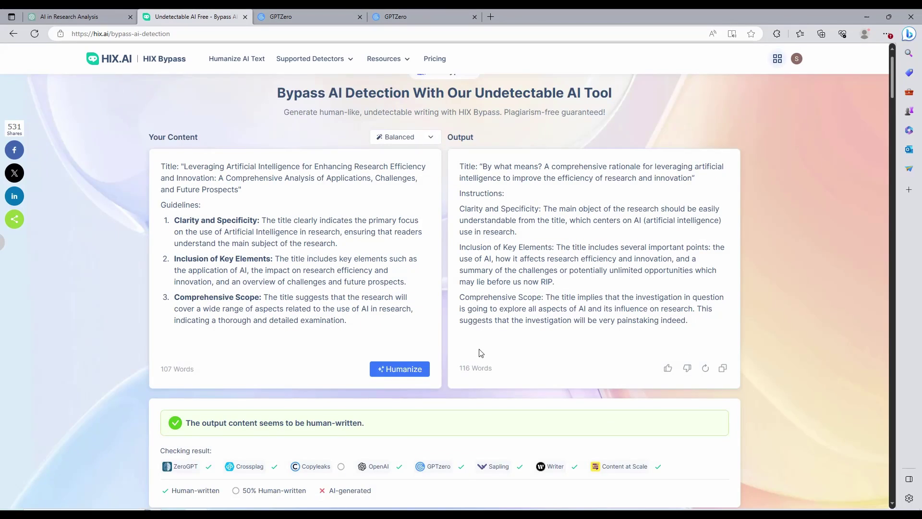
{"action": "scroll", "coordinate": [480, 353], "scroll_direction": "down", "scroll_amount": 8}
{"action": "scroll", "coordinate": [480, 353], "scroll_direction": "up", "scroll_amount": 2}
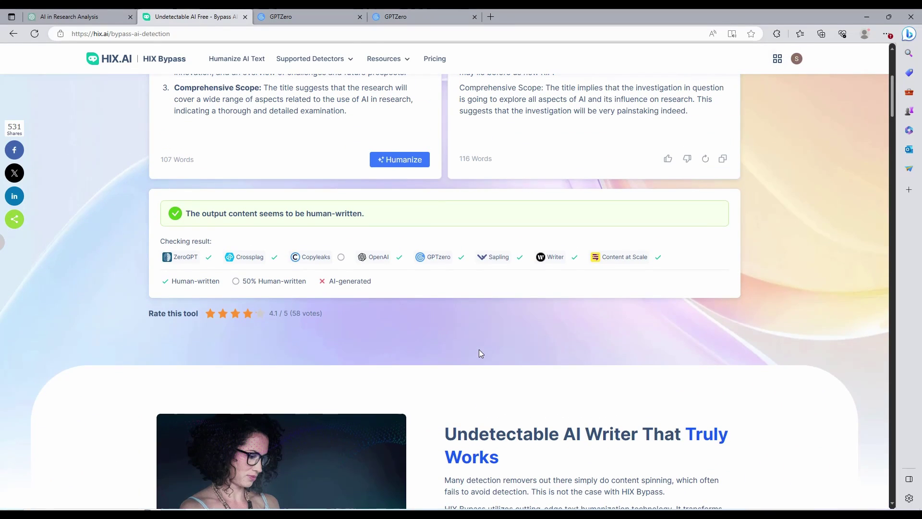
{"action": "scroll", "coordinate": [480, 350], "scroll_direction": "up", "scroll_amount": 3}
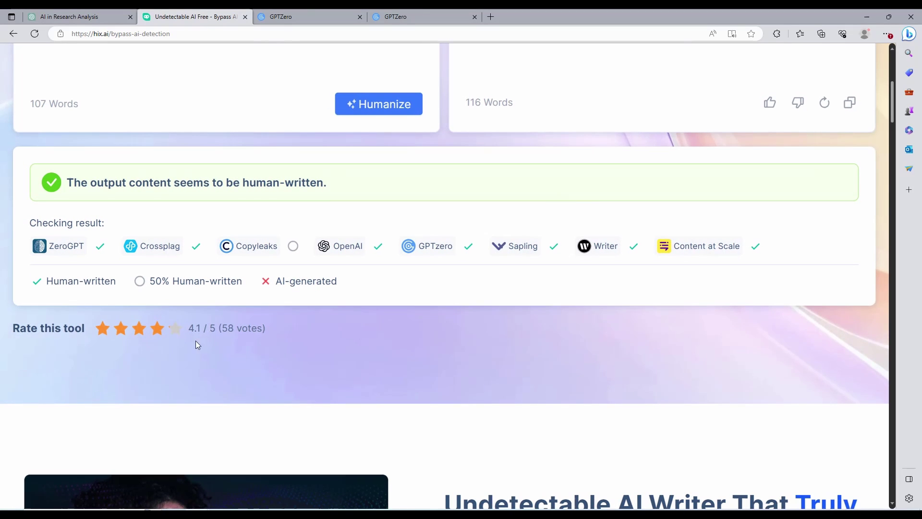
{"action": "left_click_drag", "start_coordinate": [32, 220], "coordinate": [777, 256]}
{"action": "left_click", "coordinate": [777, 256]}
{"action": "left_click", "coordinate": [126, 235]}
{"action": "left_click_drag", "start_coordinate": [233, 244], "coordinate": [538, 247]}
{"action": "left_click", "coordinate": [500, 255]}
{"action": "left_click", "coordinate": [544, 271]}
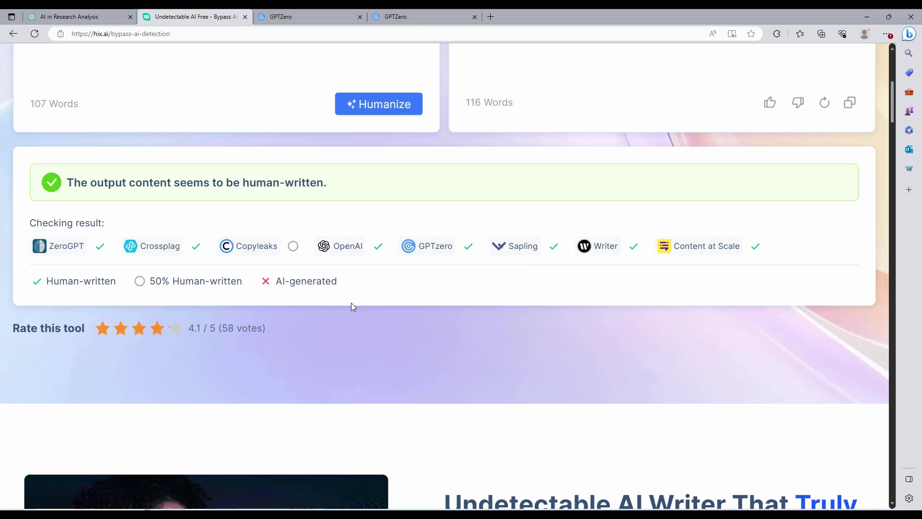